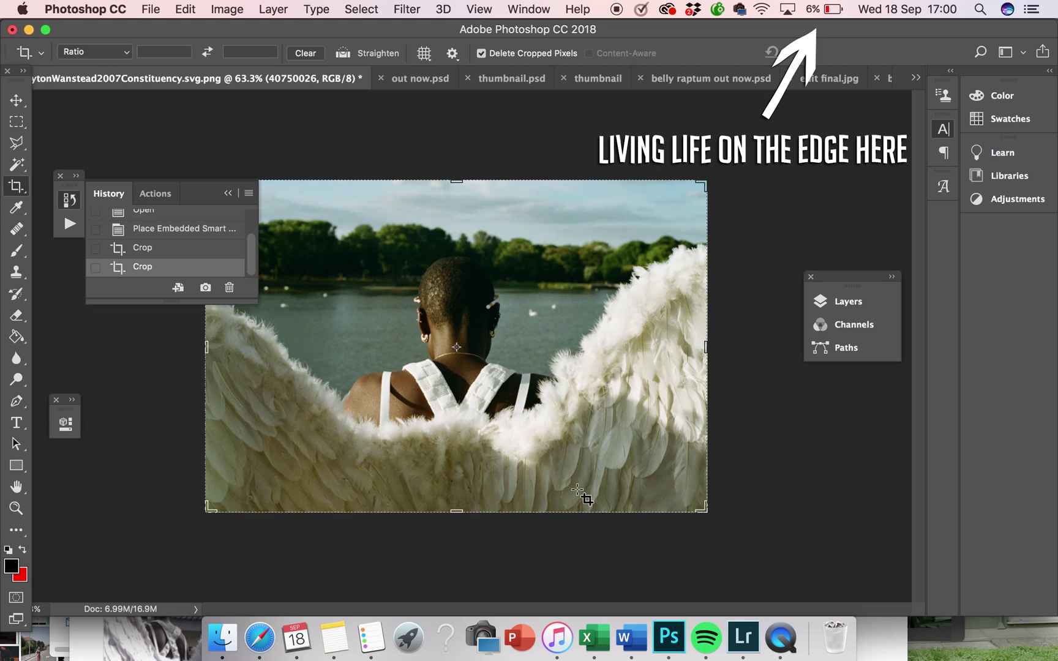
# Duplicate the photo layer 40750026 as 40750026 copy in the same document
pyautogui.scroll(5, 585, 498)
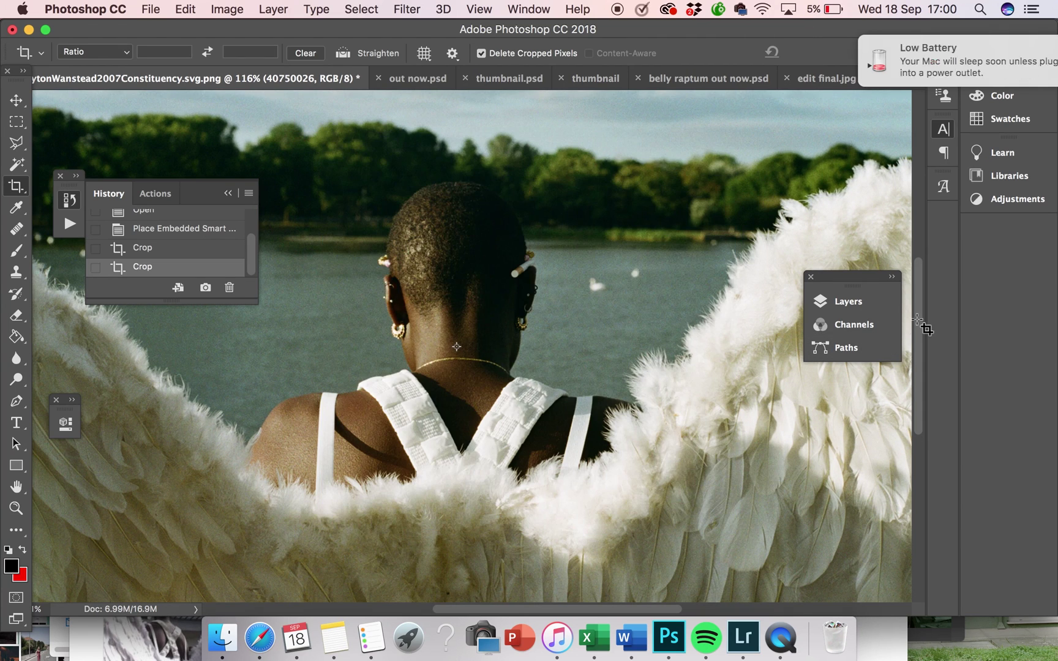
pyautogui.scroll(-4, 549, 554)
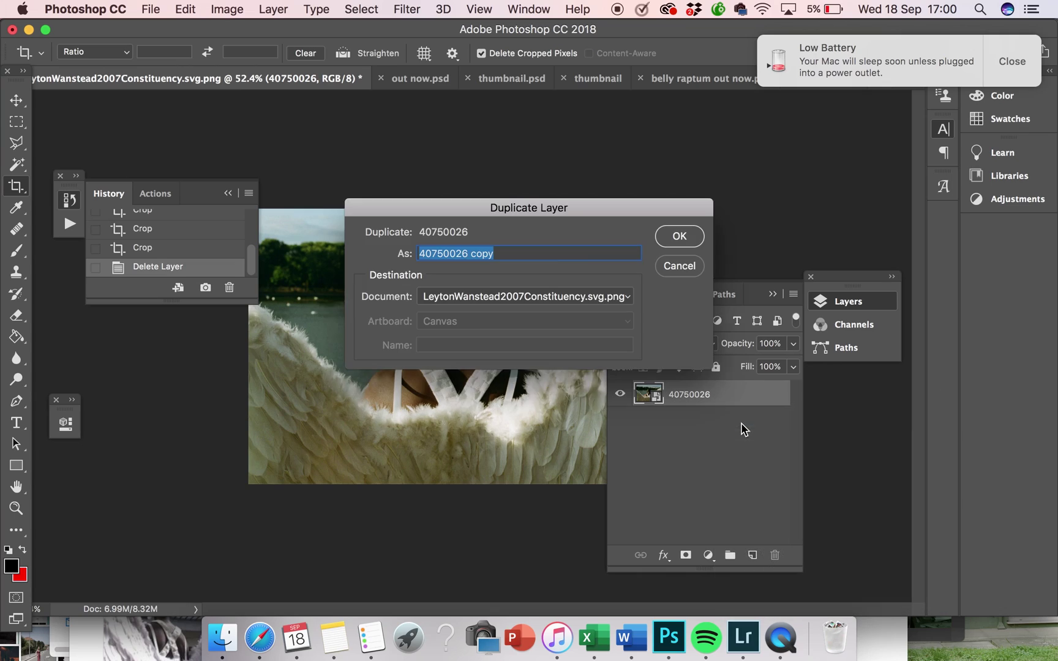
pyautogui.press('Return')
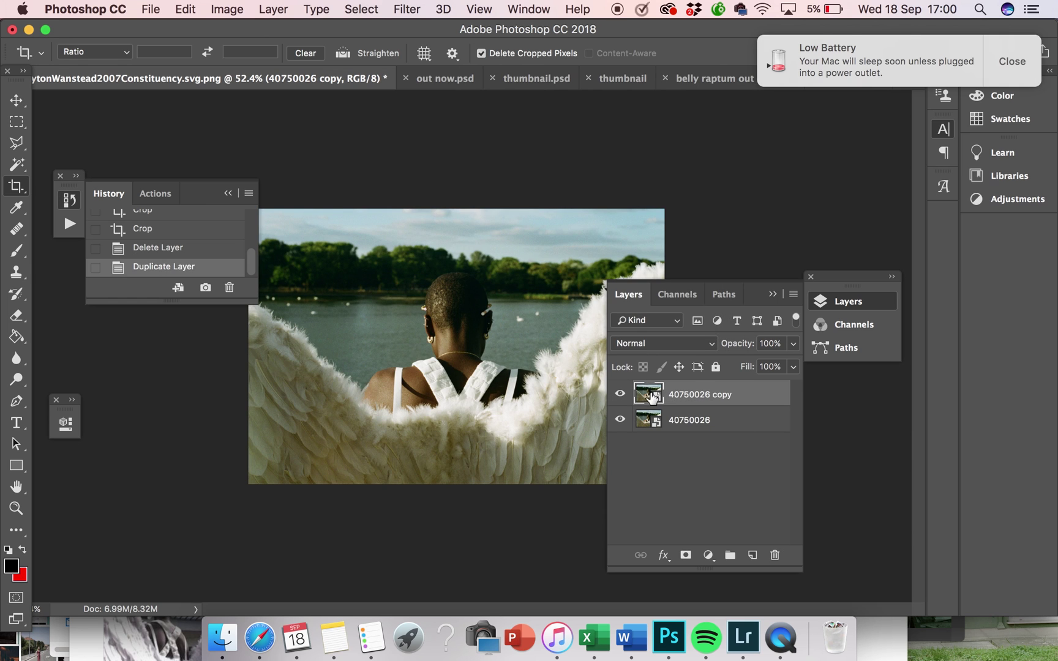
# Rasterize the duplicate layer and use the Healing Brush to cover the middle of the left shoulder's thin white strap with sampled skin
pyautogui.scroll(6, 371, 409)
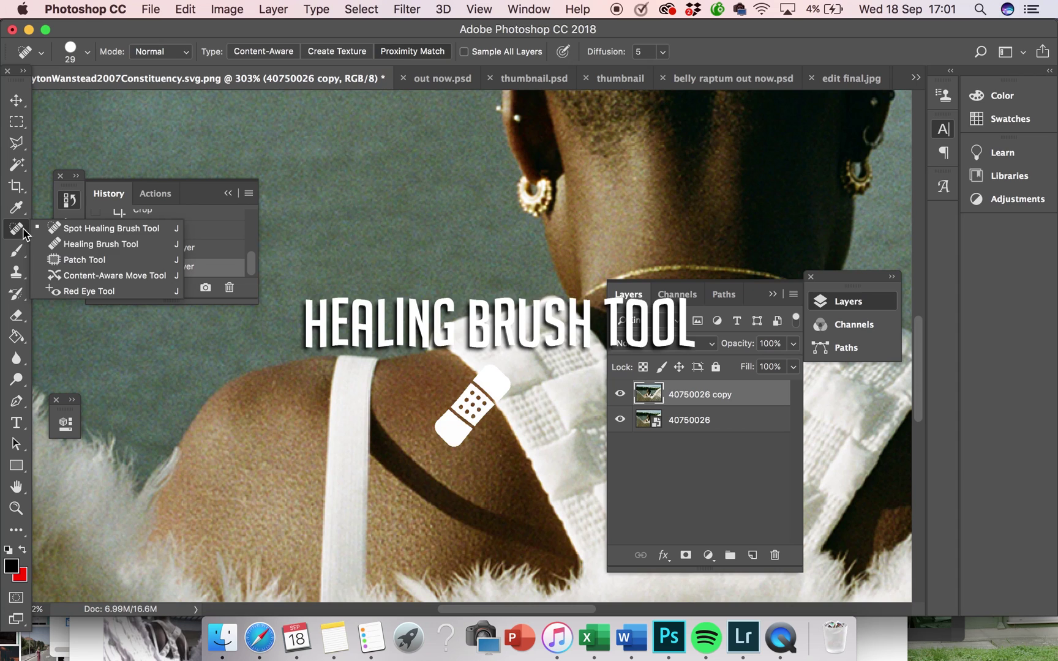
pyautogui.click(86, 241)
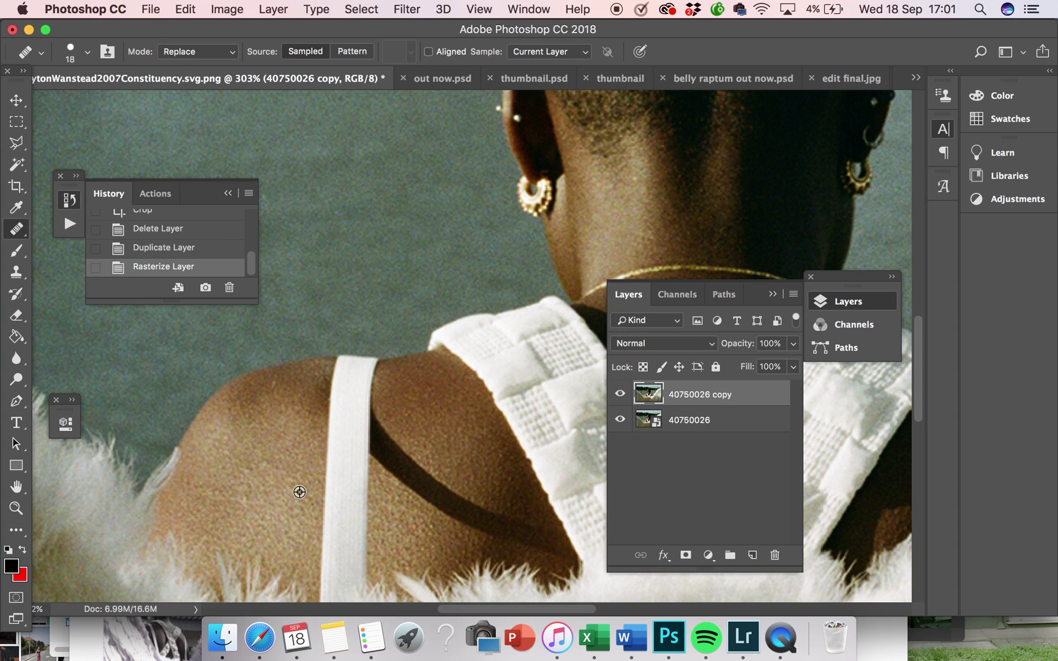
pyautogui.keyDown('alt'); pyautogui.click(299, 492); pyautogui.keyUp('alt')
pyautogui.moveTo(355, 489)
pyautogui.mouseDown()
pyautogui.moveTo(357, 515)
pyautogui.moveTo(334, 536)
pyautogui.mouseUp()
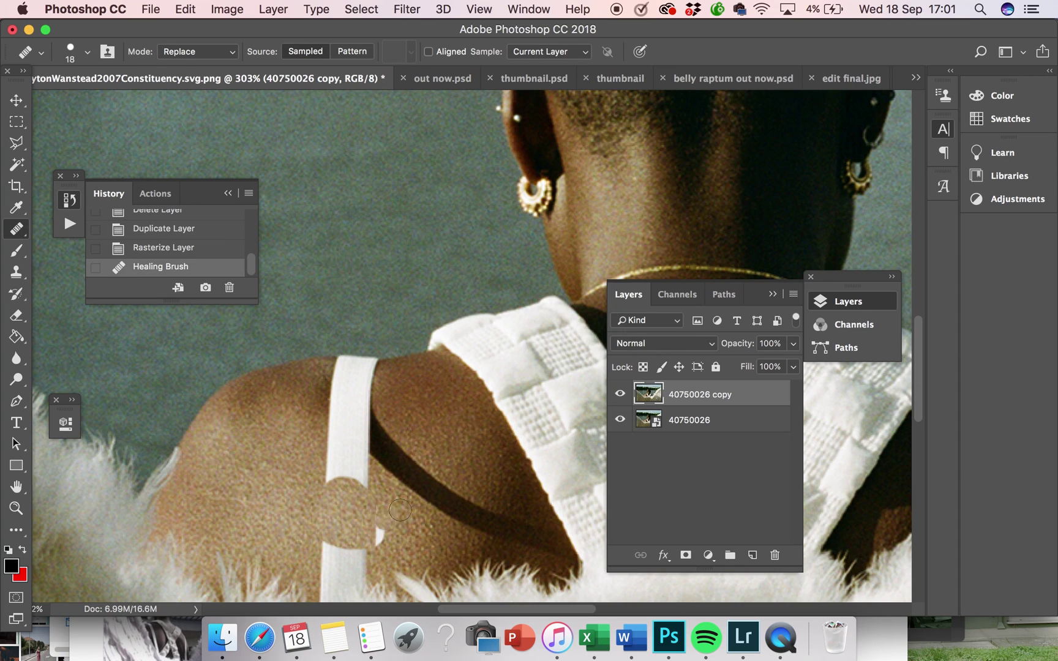
pyautogui.moveTo(399, 510)
pyautogui.mouseDown()
pyautogui.moveTo(377, 518)
pyautogui.moveTo(367, 542)
pyautogui.mouseUp()
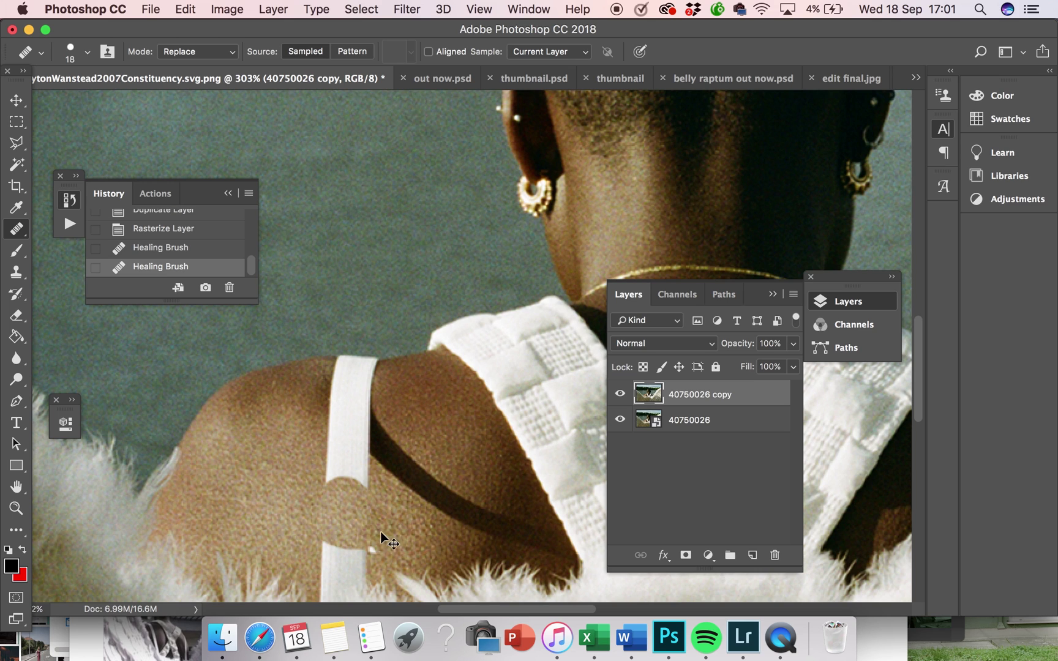
pyautogui.press('super+z')
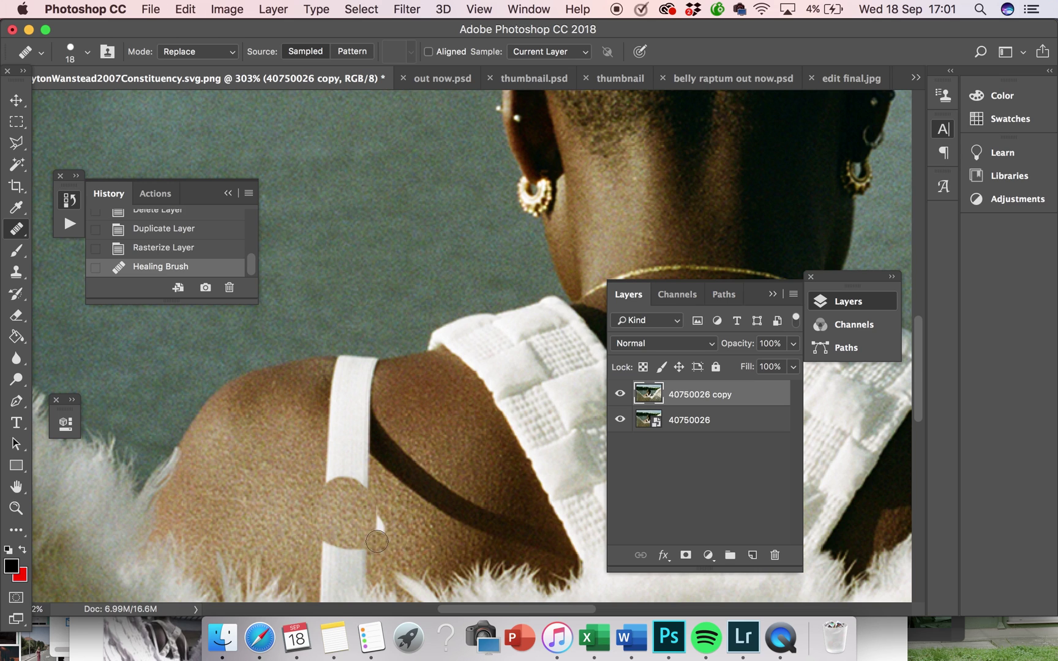
pyautogui.click(376, 511)
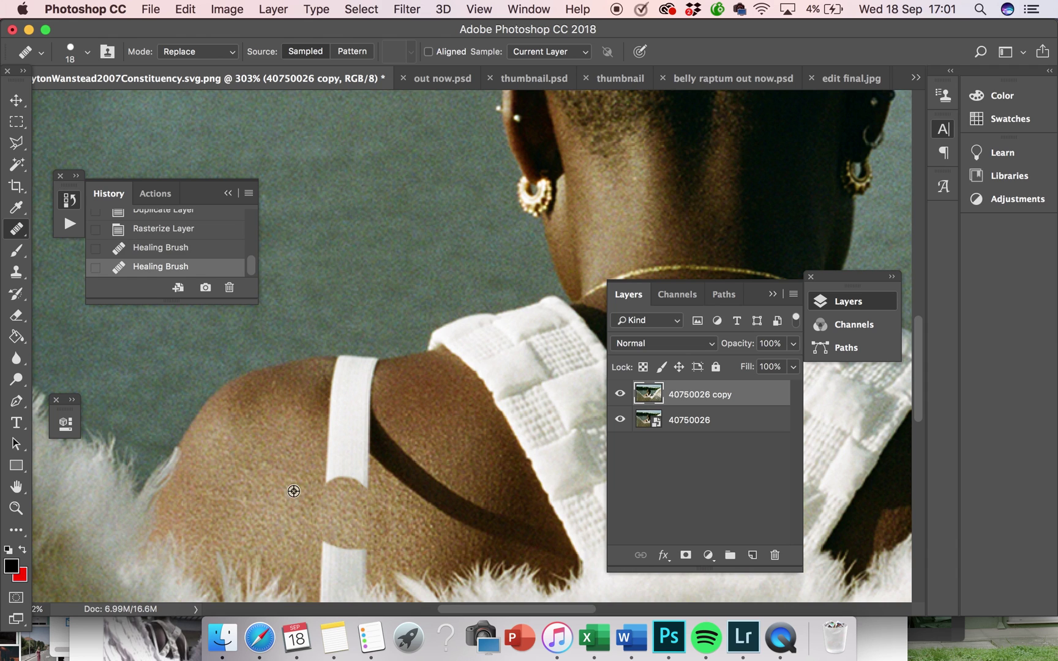
# Extend the healed area up the thin strap using skin sampled from beside it on the left shoulder
pyautogui.moveTo(317, 493)
pyautogui.mouseDown()
pyautogui.moveTo(334, 484)
pyautogui.moveTo(343, 447)
pyautogui.moveTo(364, 481)
pyautogui.moveTo(328, 432)
pyautogui.moveTo(332, 386)
pyautogui.moveTo(343, 447)
pyautogui.mouseUp()
pyautogui.press('alt')
pyautogui.keyDown('alt'); pyautogui.click(321, 428); pyautogui.keyUp('alt')
pyautogui.press('alt+super+z')
pyautogui.keyDown('alt'); pyautogui.click(311, 384); pyautogui.keyUp('alt')
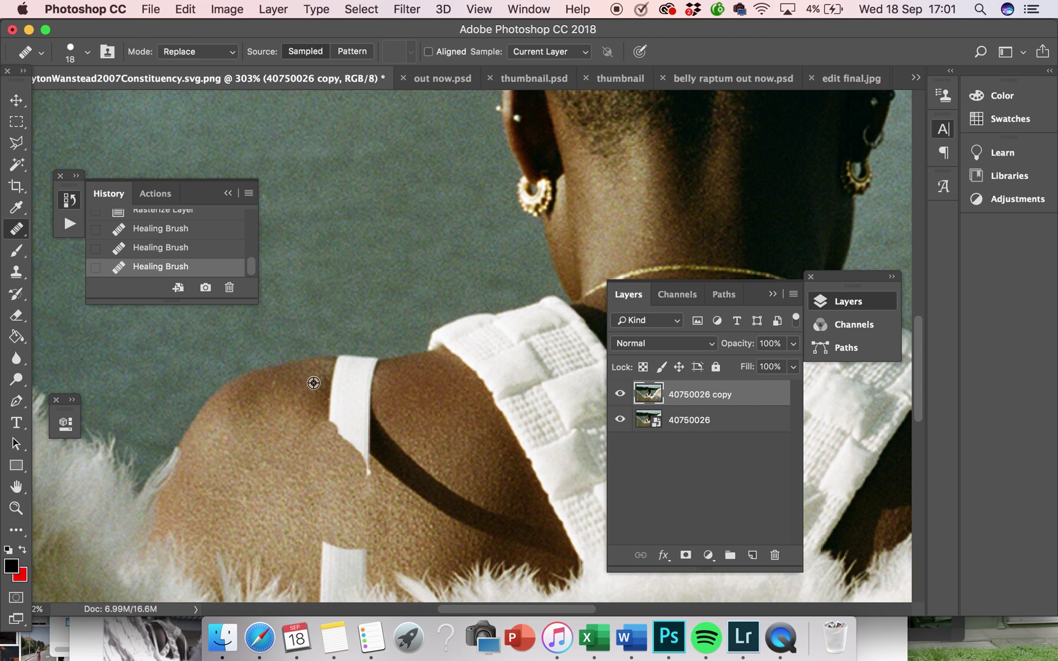
pyautogui.moveTo(335, 386)
pyautogui.mouseDown()
pyautogui.moveTo(340, 439)
pyautogui.moveTo(365, 486)
pyautogui.mouseUp()
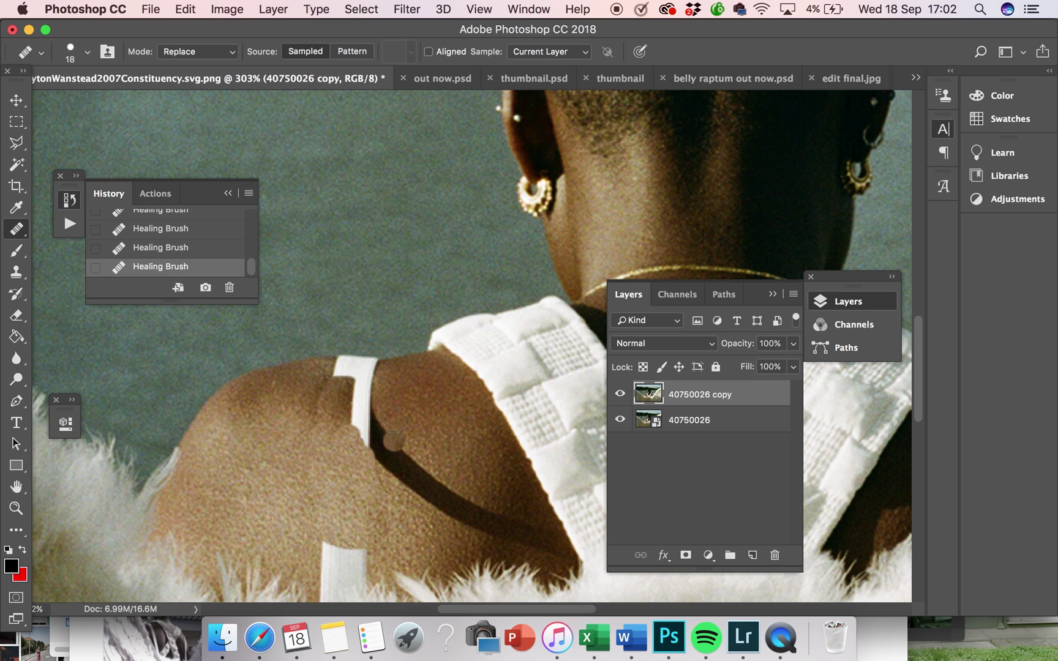
# Heal away the strap's upper section below the shoulder edge and the start of its shadow, resampling nearby skin
pyautogui.keyDown('alt'); pyautogui.click(385, 391); pyautogui.keyUp('alt')
pyautogui.moveTo(365, 408)
pyautogui.mouseDown()
pyautogui.moveTo(388, 427)
pyautogui.moveTo(347, 385)
pyautogui.moveTo(368, 463)
pyautogui.mouseUp()
pyautogui.keyDown('alt'); pyautogui.click(397, 406); pyautogui.keyUp('alt')
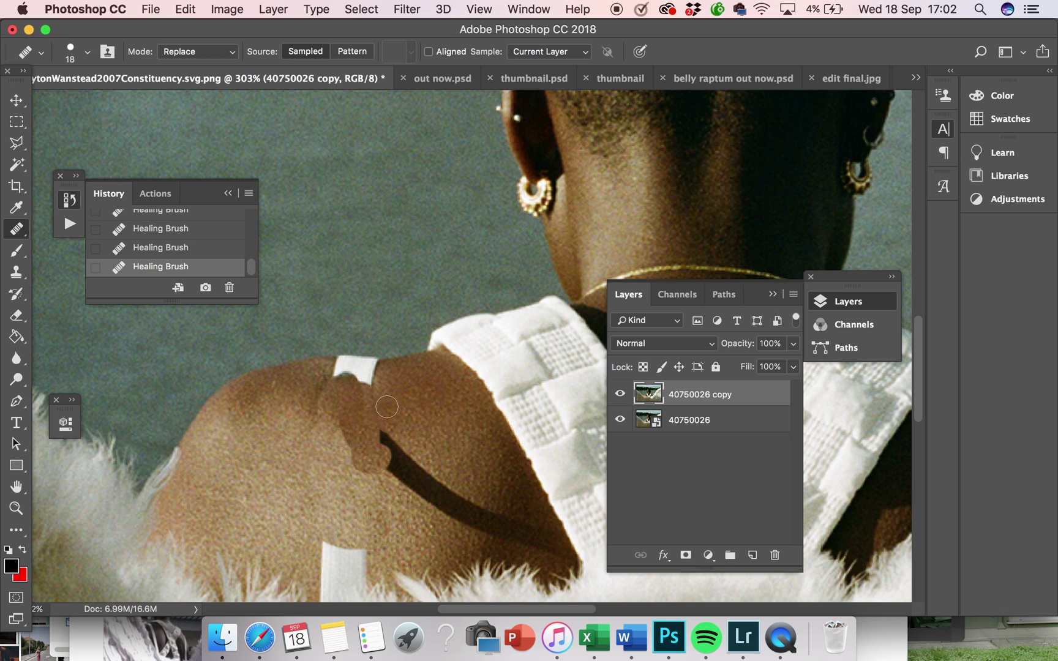
pyautogui.keyDown('alt'); pyautogui.click(390, 385); pyautogui.keyUp('alt')
pyautogui.moveTo(364, 381); pyautogui.dragTo(324, 378)
pyautogui.press('super+alt+z')
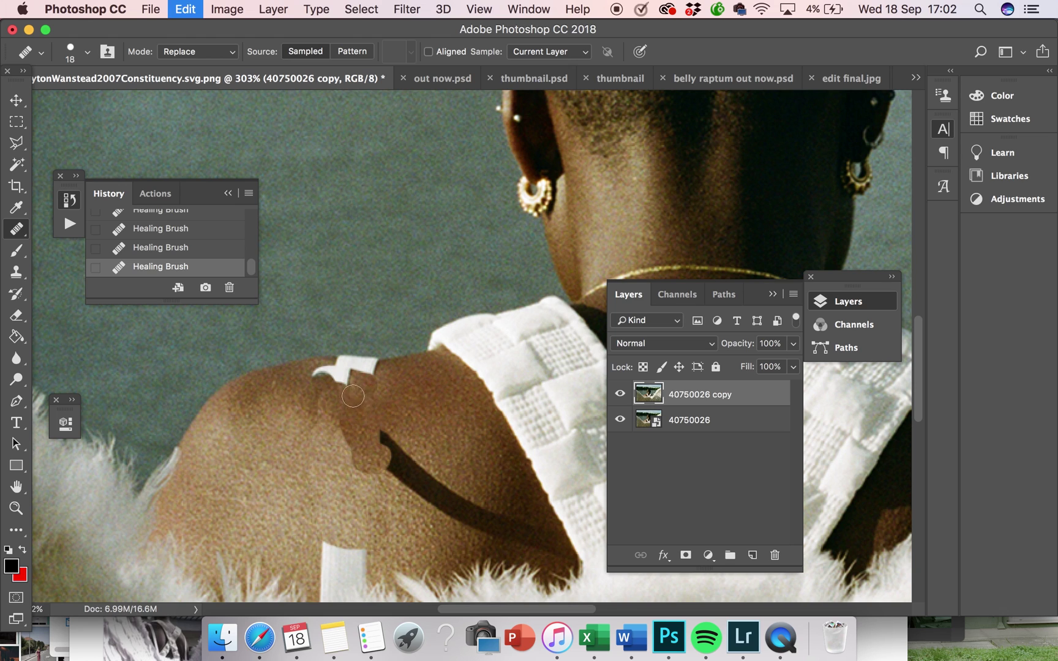
pyautogui.moveTo(338, 375); pyautogui.dragTo(370, 381)
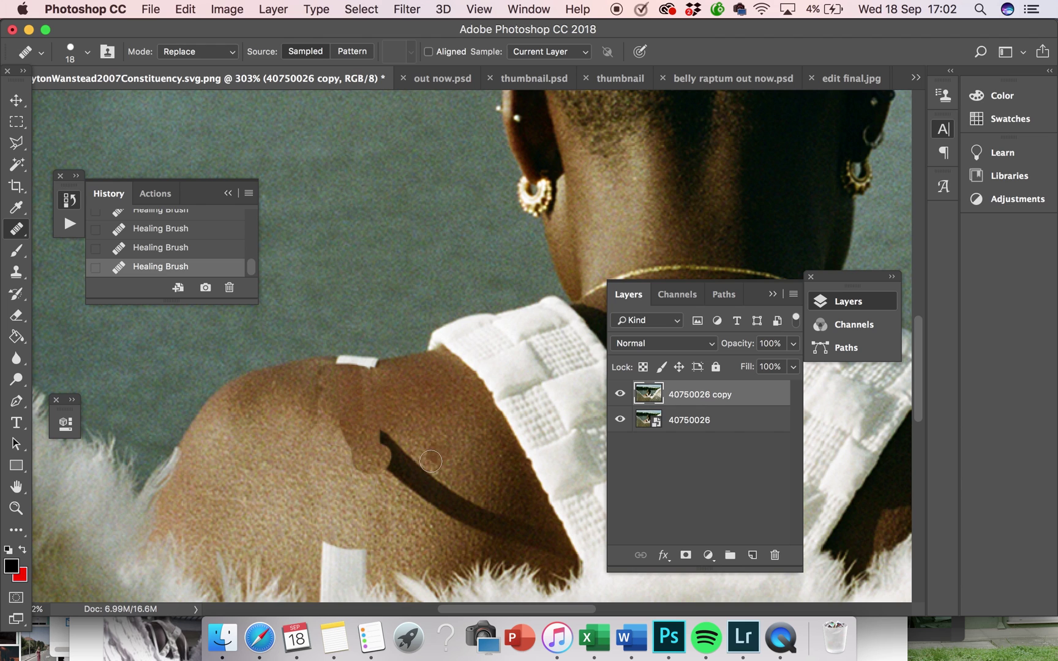
# Paint out the strap's lower end just above the white feathers with skin sampled from above it
pyautogui.click(400, 525)
pyautogui.scroll(-1, 400, 526)
pyautogui.scroll(-3, 399, 525)
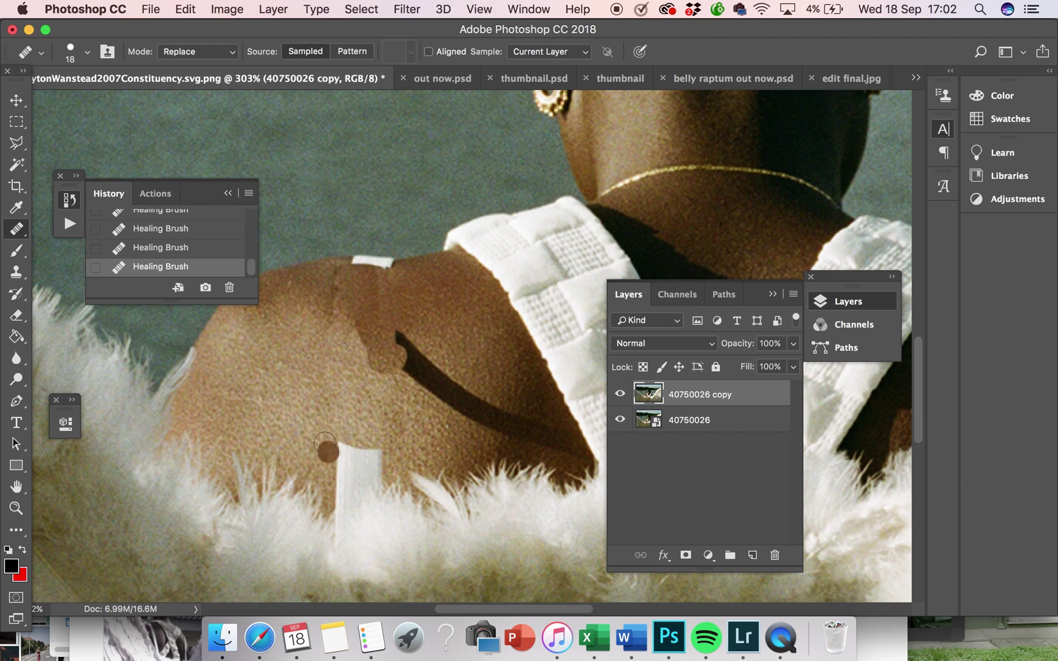
pyautogui.keyDown('alt'); pyautogui.click(321, 425); pyautogui.keyUp('alt')
pyautogui.moveTo(335, 454); pyautogui.dragTo(379, 462)
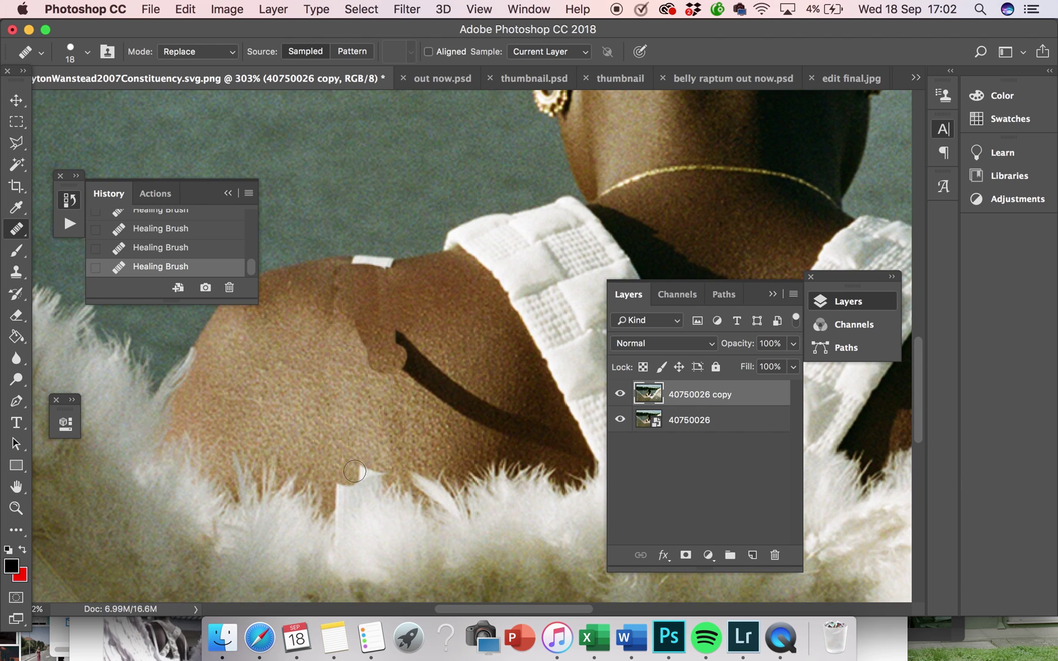
pyautogui.keyDown('alt'); pyautogui.click(364, 439); pyautogui.keyUp('alt')
pyautogui.moveTo(363, 470); pyautogui.dragTo(392, 465)
pyautogui.click(398, 459)
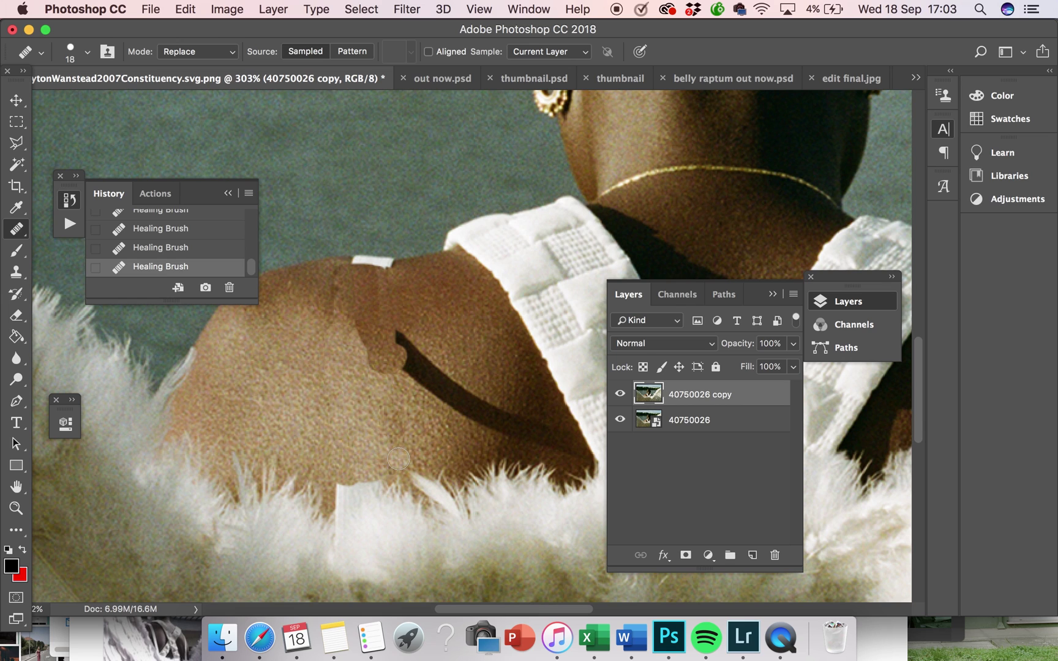
# Remove the upper and middle parts of the strap's dark shadow on the shoulder blade with resampled neighbouring skin
pyautogui.keyDown('alt'); pyautogui.click(428, 336); pyautogui.keyUp('alt')
pyautogui.moveTo(412, 351)
pyautogui.mouseDown()
pyautogui.moveTo(398, 330)
pyautogui.moveTo(407, 362)
pyautogui.mouseUp()
pyautogui.keyDown('alt'); pyautogui.click(421, 331); pyautogui.keyUp('alt')
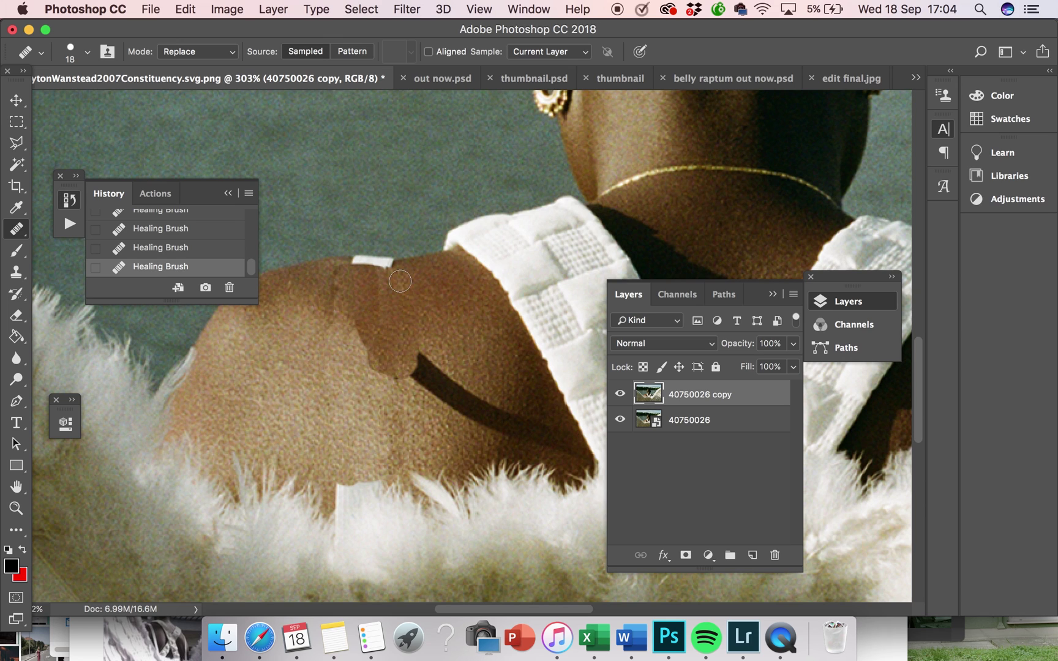
pyautogui.keyDown('alt'); pyautogui.click(453, 346); pyautogui.keyUp('alt')
pyautogui.moveTo(439, 363)
pyautogui.mouseDown()
pyautogui.moveTo(442, 387)
pyautogui.moveTo(469, 378)
pyautogui.moveTo(465, 404)
pyautogui.moveTo(408, 390)
pyautogui.moveTo(493, 398)
pyautogui.moveTo(521, 421)
pyautogui.moveTo(482, 424)
pyautogui.moveTo(462, 445)
pyautogui.moveTo(423, 401)
pyautogui.mouseUp()
pyautogui.keyDown('alt'); pyautogui.click(483, 380); pyautogui.keyUp('alt')
pyautogui.keyDown('alt'); pyautogui.click(514, 392); pyautogui.keyUp('alt')
pyautogui.keyDown('alt'); pyautogui.click(462, 442); pyautogui.keyUp('alt')
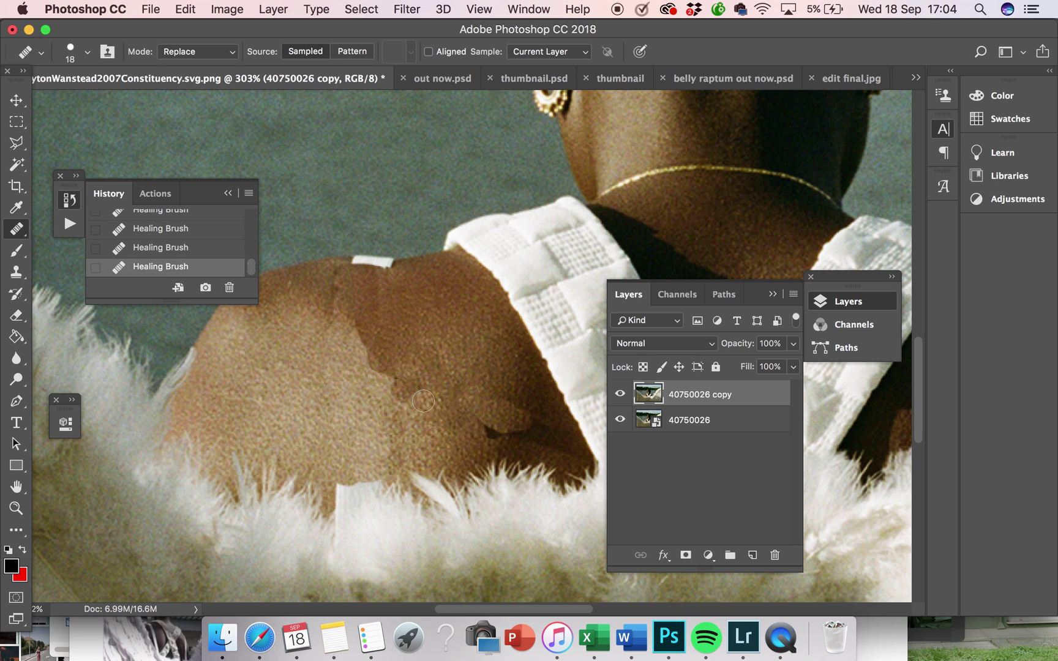
# Heal the rest of the shadow near the woven strap and paint over the patch edges across the shoulder
pyautogui.keyDown('alt'); pyautogui.click(559, 462); pyautogui.keyUp('alt')
pyautogui.moveTo(521, 428); pyautogui.dragTo(533, 434)
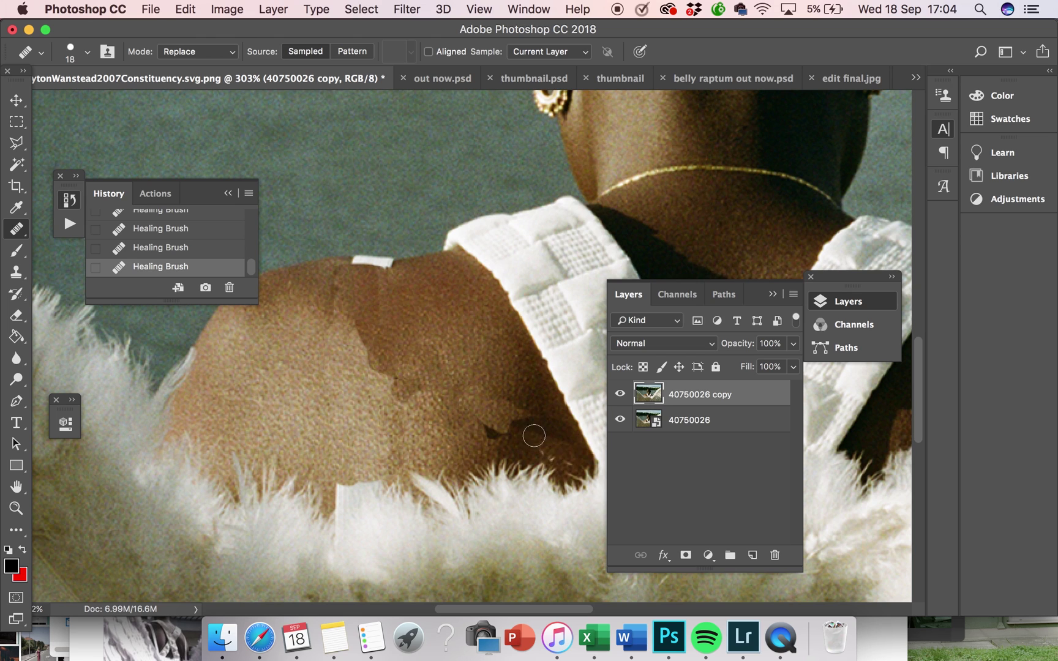
pyautogui.keyDown('alt'); pyautogui.click(535, 394); pyautogui.keyUp('alt')
pyautogui.moveTo(536, 411)
pyautogui.mouseDown()
pyautogui.moveTo(484, 429)
pyautogui.moveTo(564, 445)
pyautogui.moveTo(565, 432)
pyautogui.mouseUp()
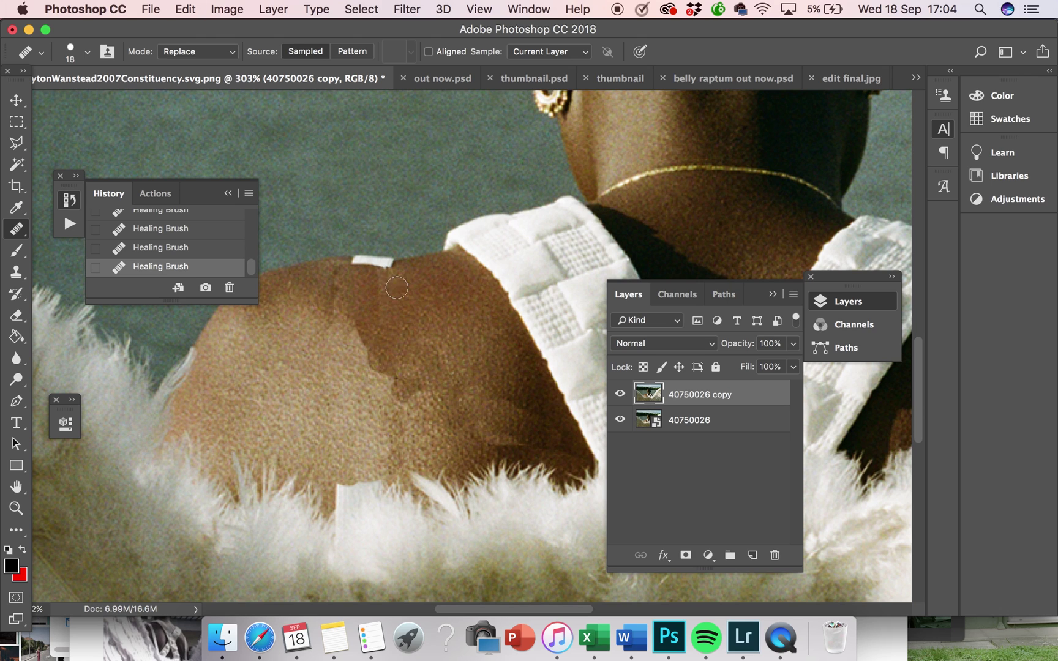
pyautogui.moveTo(397, 288)
pyautogui.mouseDown()
pyautogui.moveTo(364, 277)
pyautogui.moveTo(368, 330)
pyautogui.mouseUp()
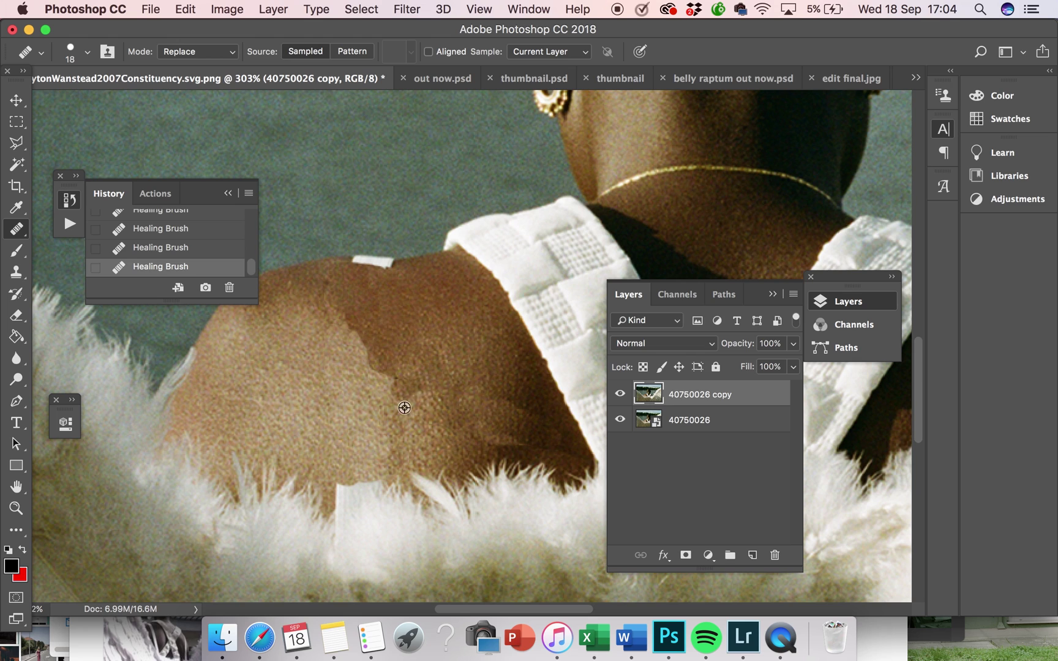
pyautogui.moveTo(396, 408)
pyautogui.mouseDown()
pyautogui.moveTo(372, 349)
pyautogui.moveTo(416, 387)
pyautogui.mouseUp()
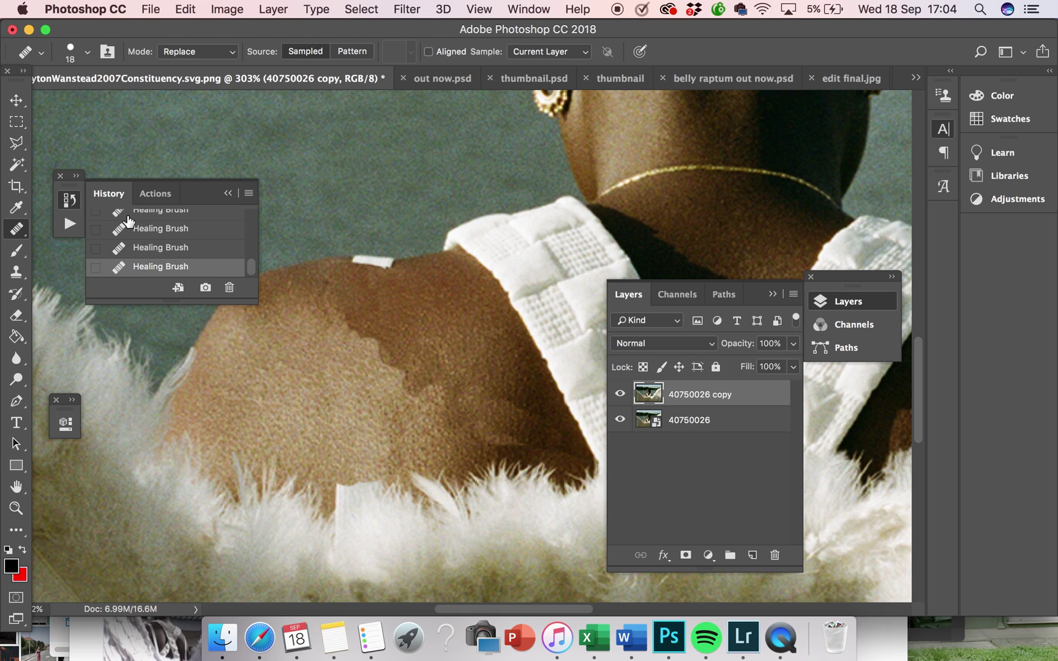
# Set the Healing Brush mode to Normal and blend the hard edges between light and dark skin patches on the shoulder
pyautogui.click(195, 53)
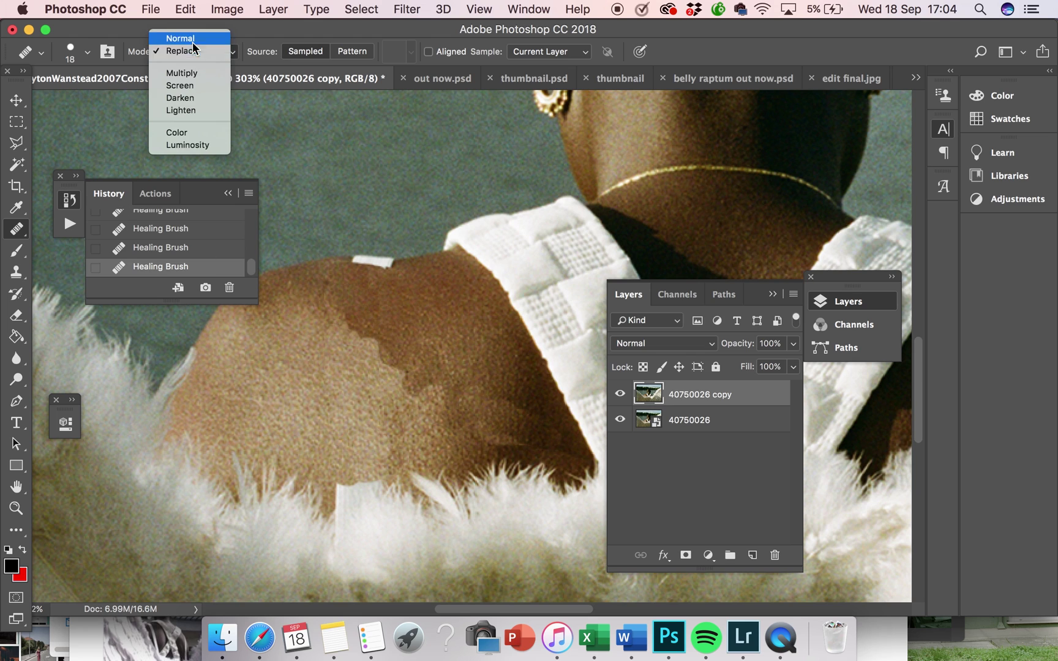
pyautogui.click(192, 40)
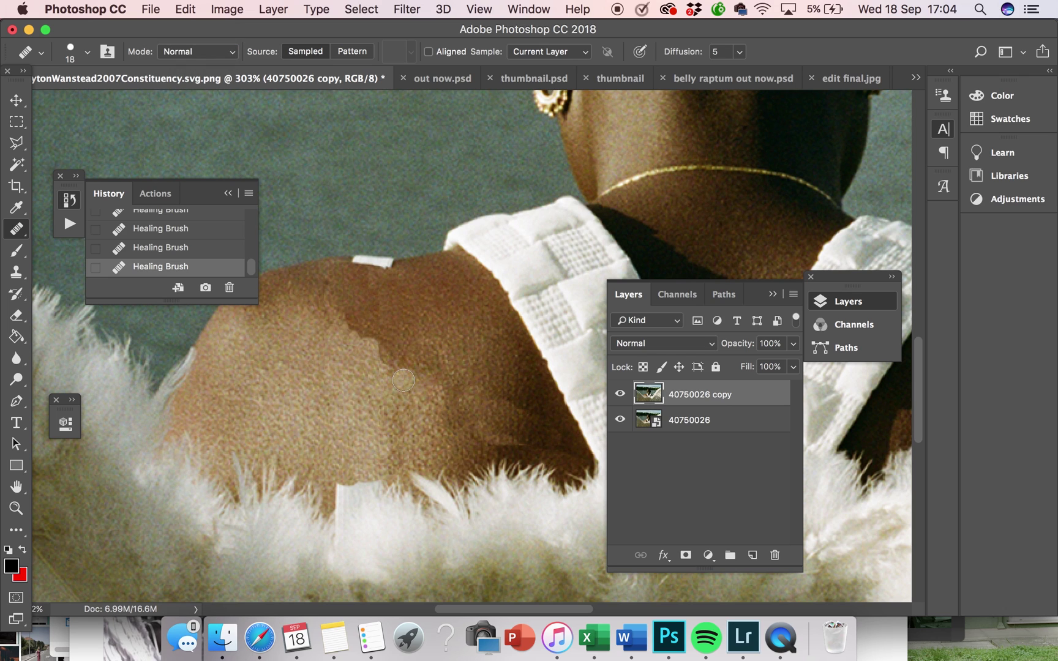
pyautogui.moveTo(403, 380)
pyautogui.mouseDown()
pyautogui.moveTo(443, 385)
pyautogui.moveTo(457, 347)
pyautogui.moveTo(437, 364)
pyautogui.moveTo(379, 343)
pyautogui.moveTo(421, 368)
pyautogui.mouseUp()
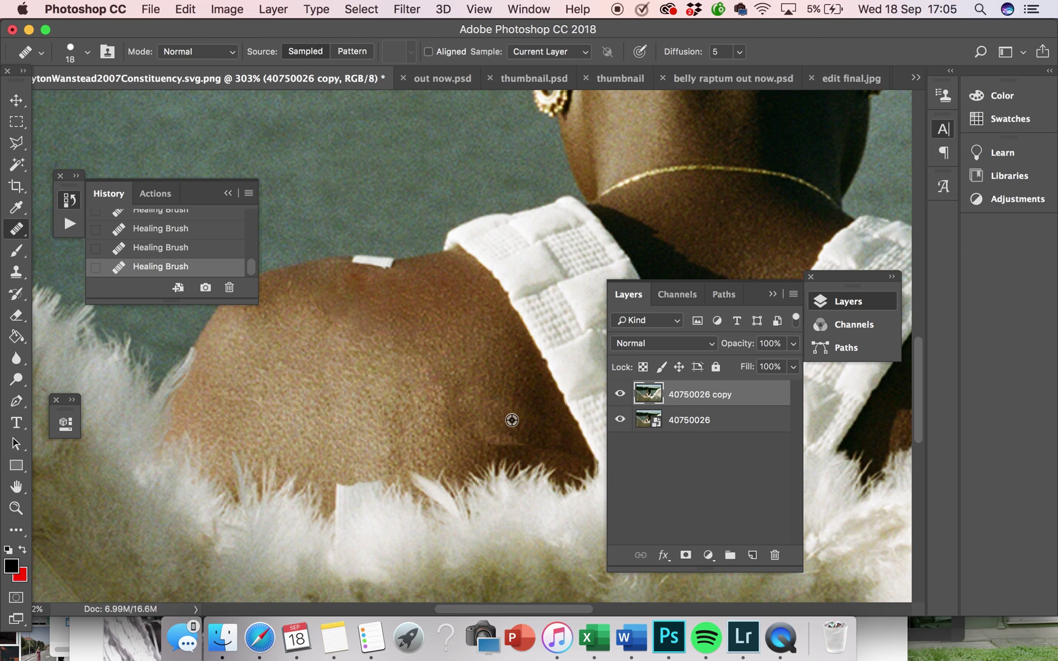
pyautogui.moveTo(527, 437)
pyautogui.mouseDown()
pyautogui.moveTo(472, 433)
pyautogui.moveTo(440, 382)
pyautogui.mouseUp()
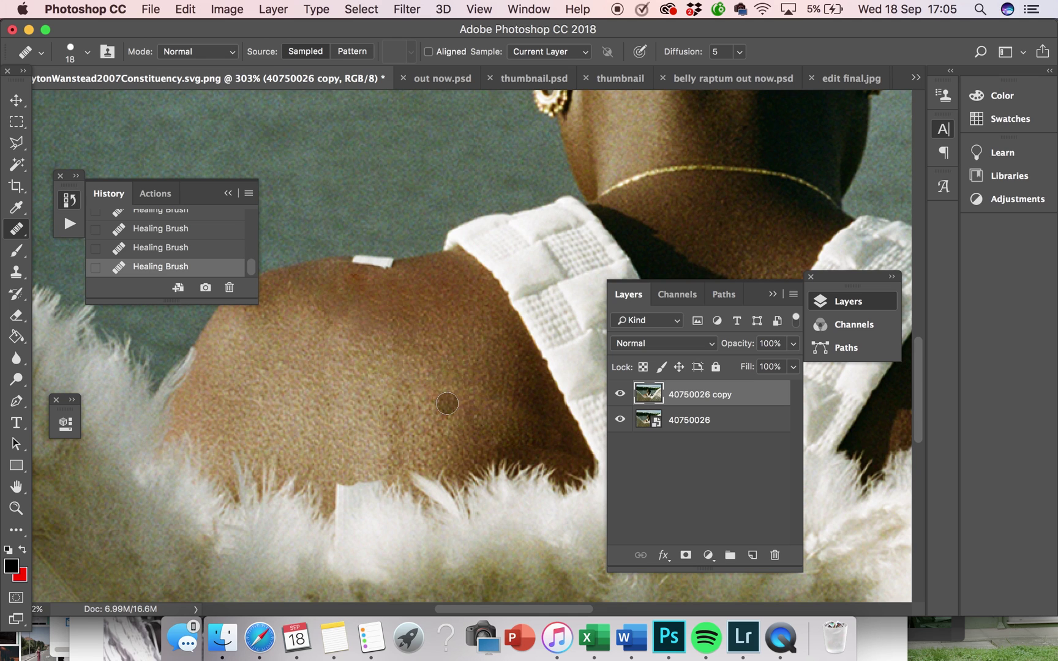
pyautogui.hscroll(3, 399, 414)
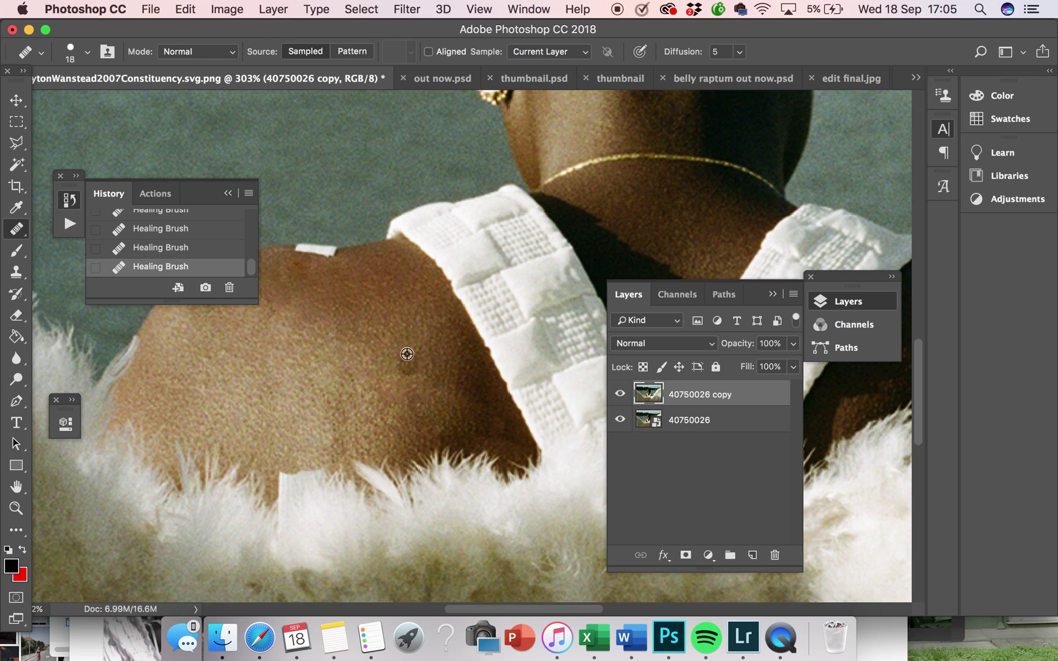
pyautogui.moveTo(407, 388); pyautogui.dragTo(378, 382)
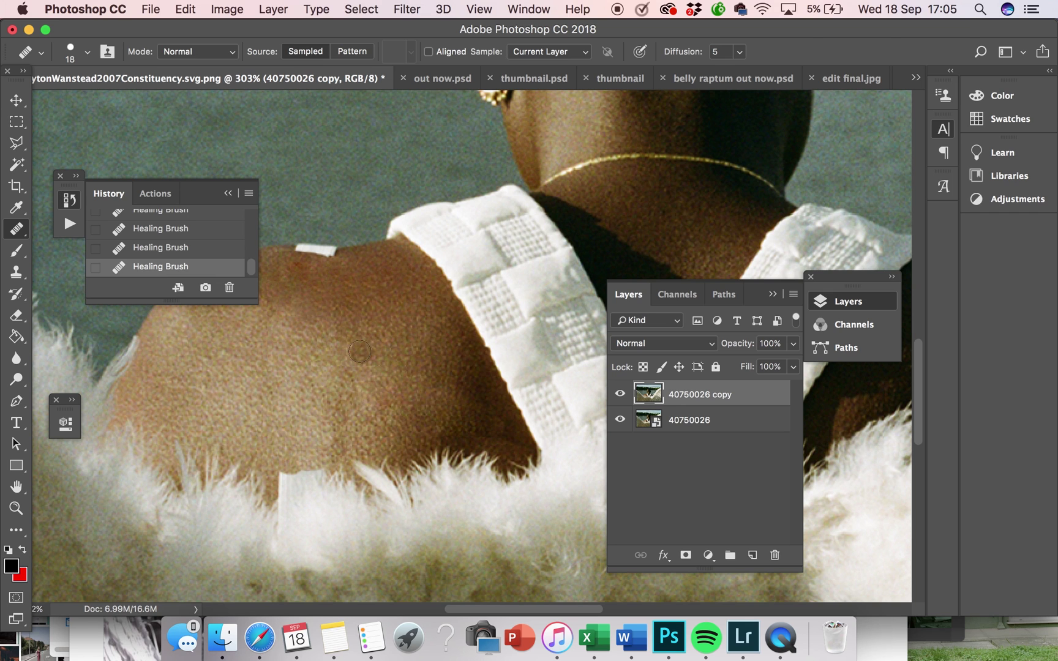
# Compare the retouched shoulder with the original by toggling the visibility of the 40750026 copy layer
pyautogui.scroll(3, 364, 404)
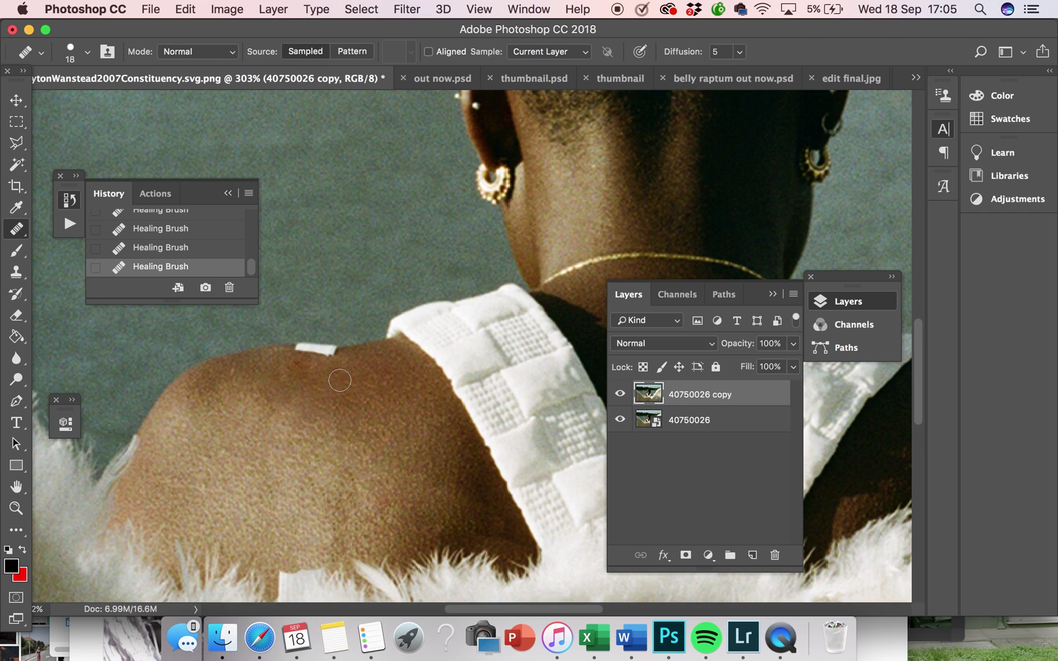
pyautogui.scroll(-6, 331, 390)
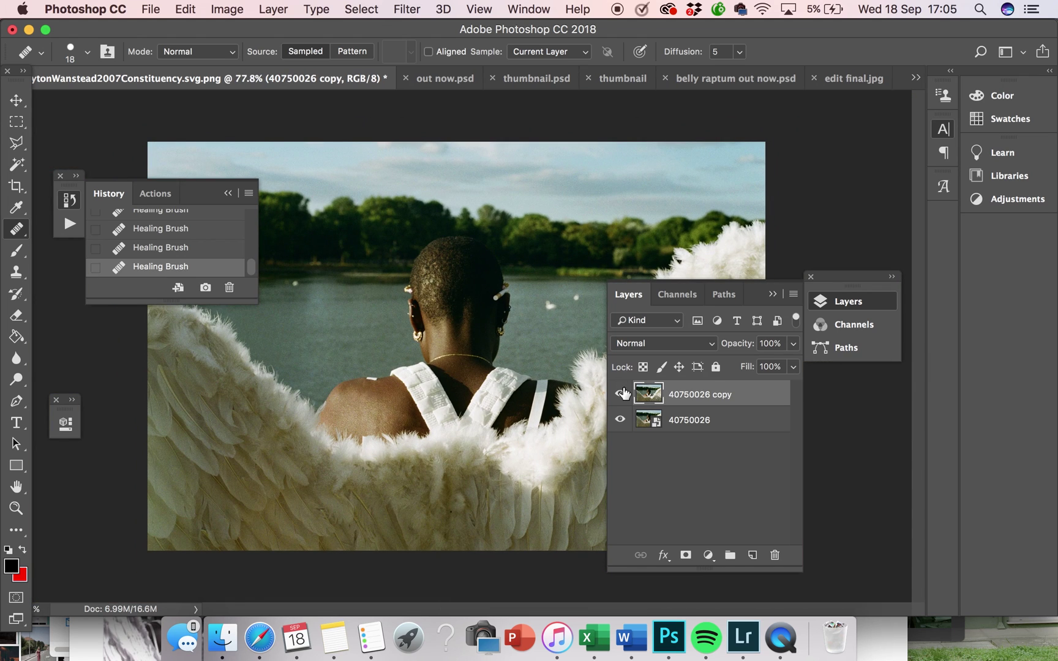
pyautogui.click(620, 394)
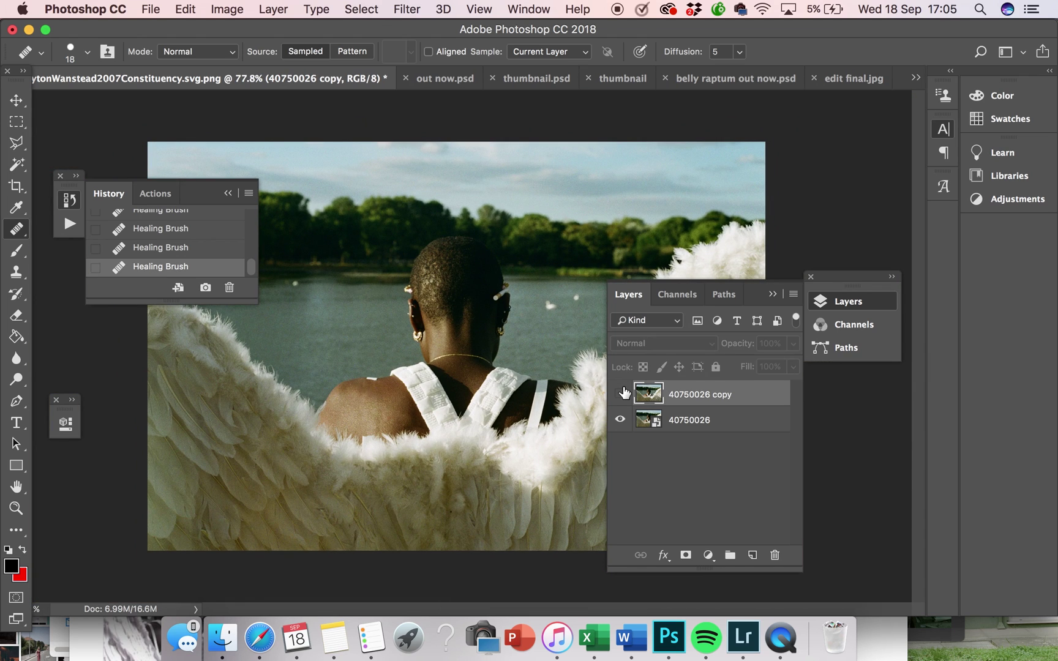
pyautogui.click(621, 394)
pyautogui.click(622, 393)
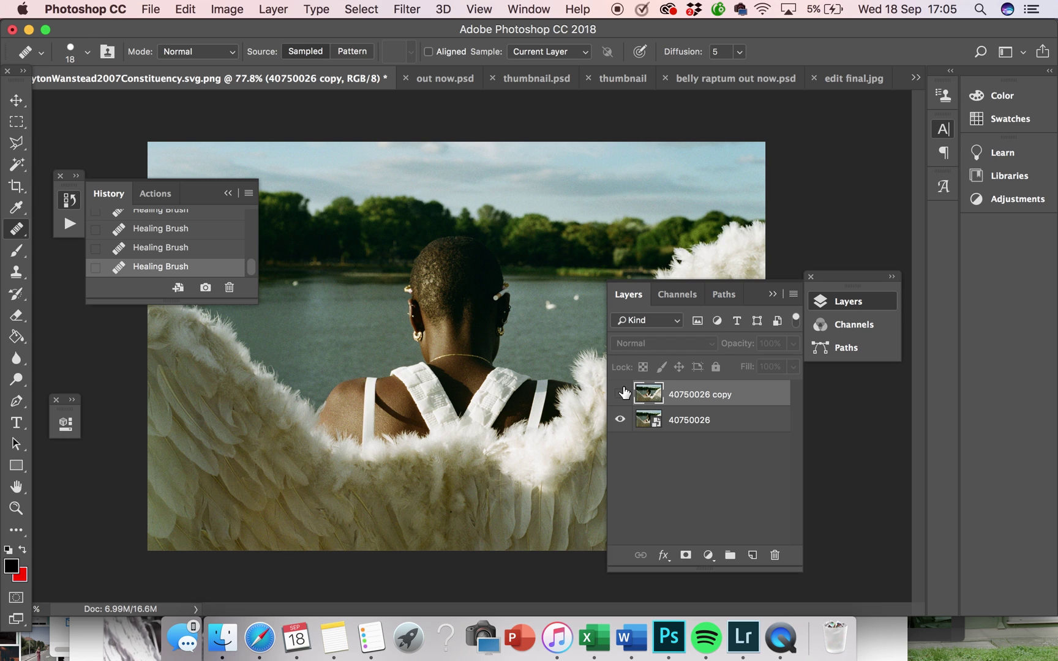
pyautogui.click(622, 393)
# Undo the last healing stroke on the left shoulder
pyautogui.scroll(5, 302, 544)
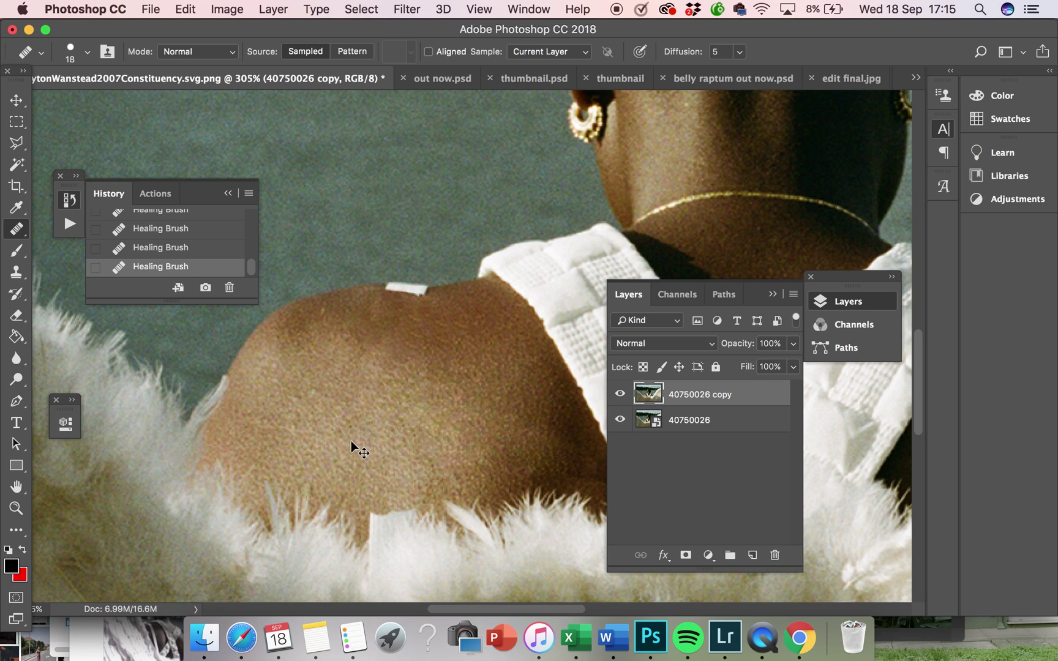
pyautogui.press('super+z')
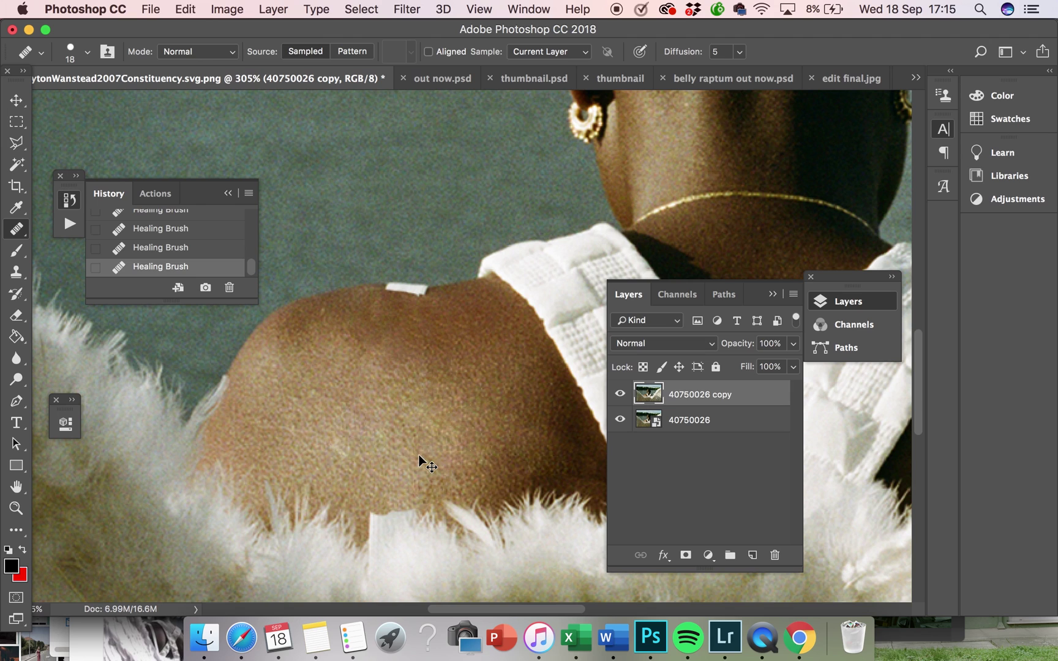
# Compare the left shoulder with and without the last healing stroke, both close up and from farther out
pyautogui.press('super+z')
pyautogui.press('super+z')
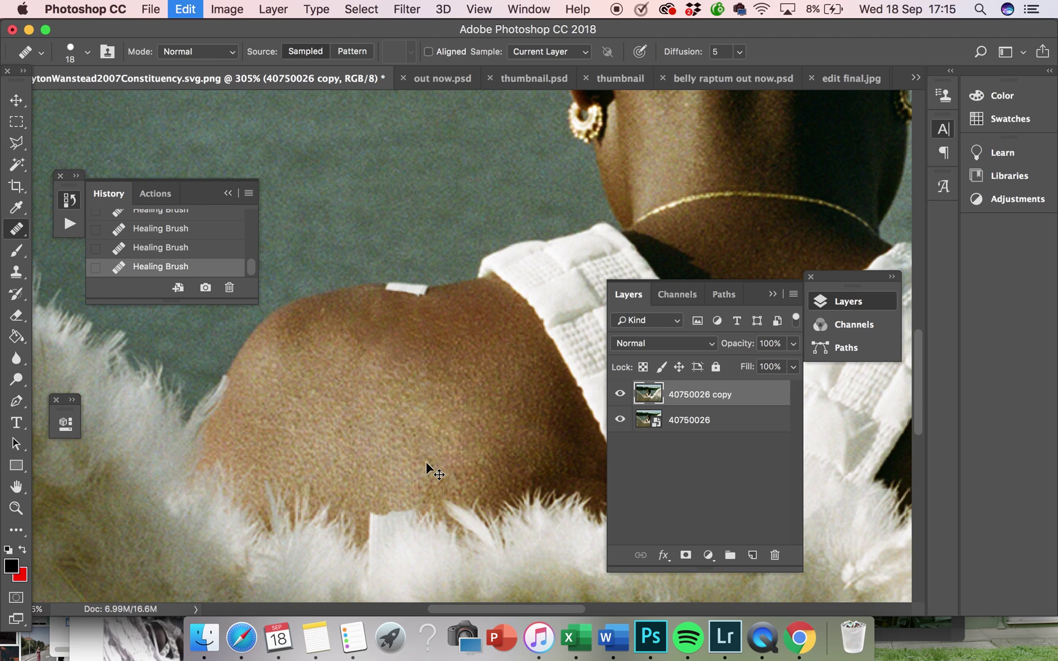
pyautogui.press('super+minus')
pyautogui.scroll(5, 403, 423)
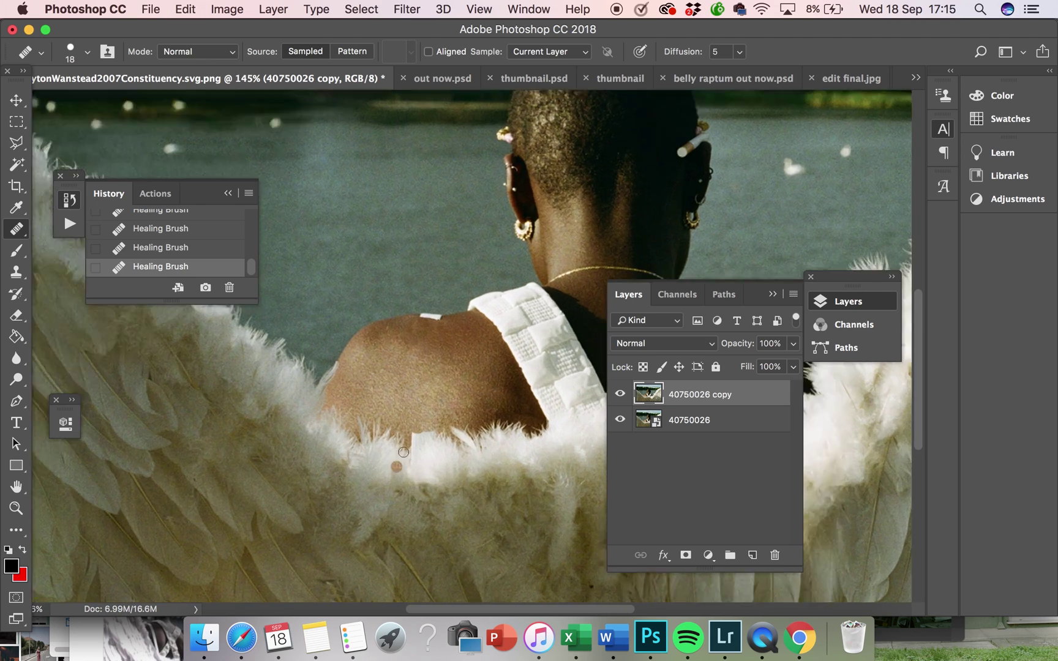
pyautogui.scroll(1, 399, 520)
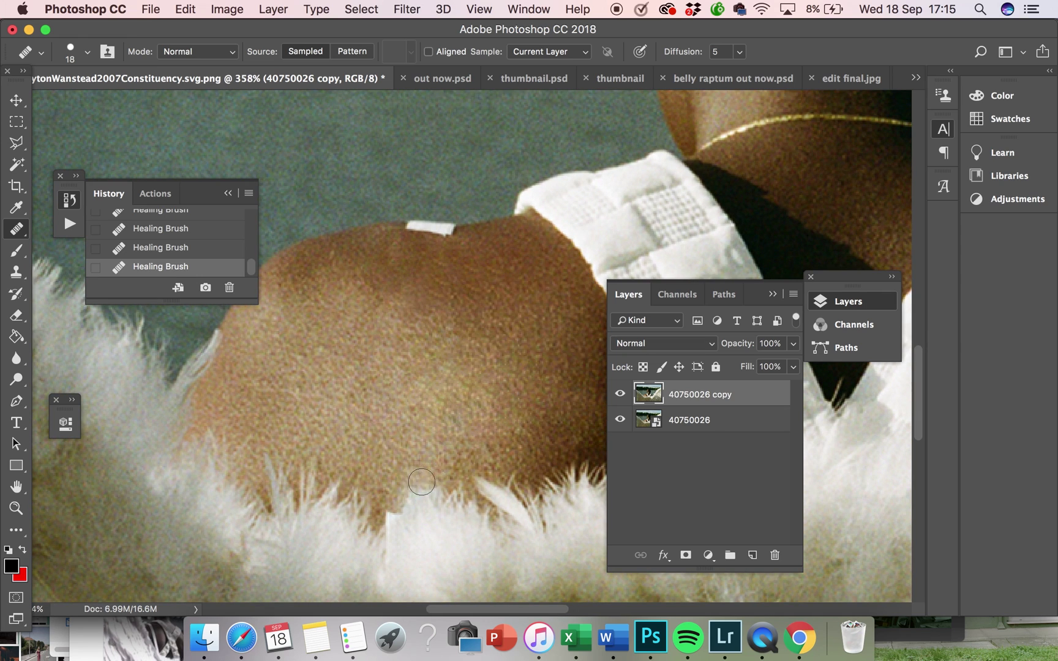
pyautogui.press('super+z')
pyautogui.press('super+z')
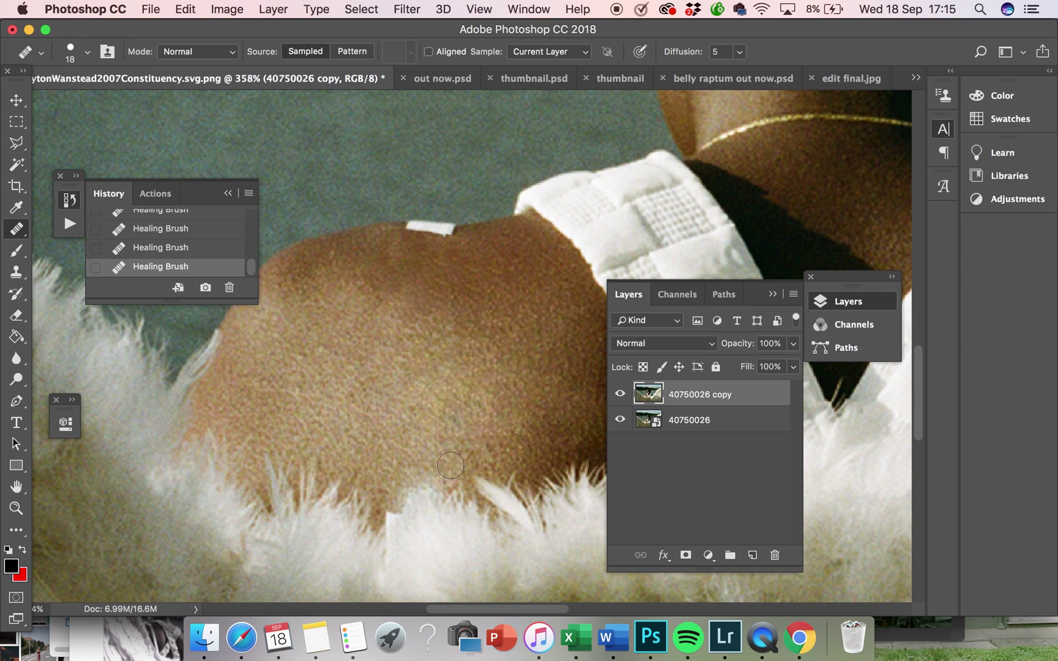
# Heal the remnant of the strap where the shoulder meets the white feathers
pyautogui.moveTo(414, 470); pyautogui.dragTo(420, 460)
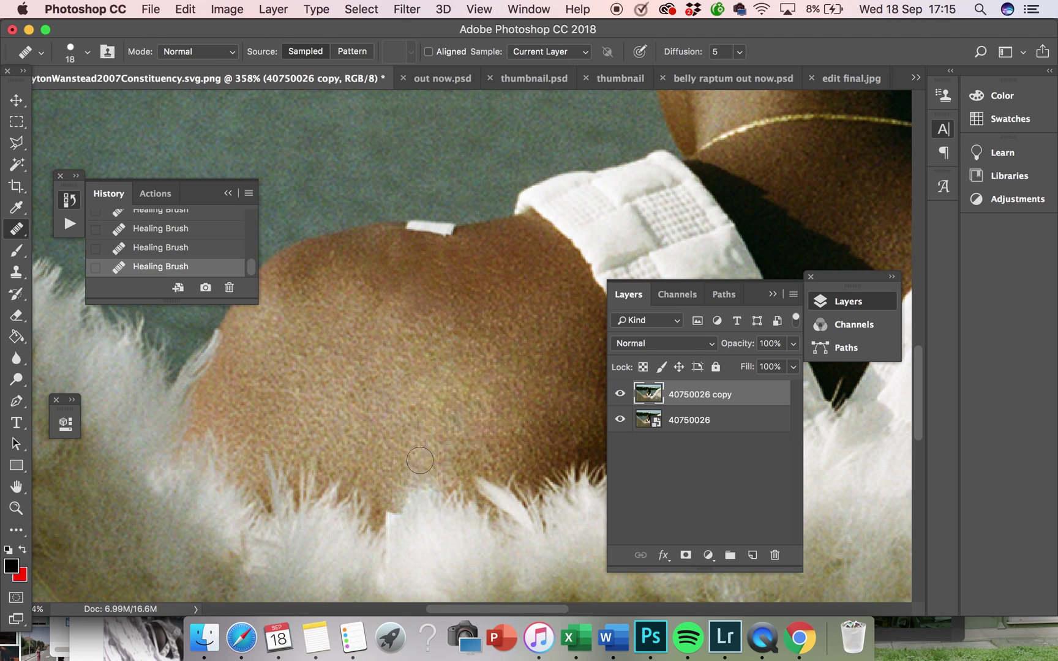
pyautogui.press('super+z')
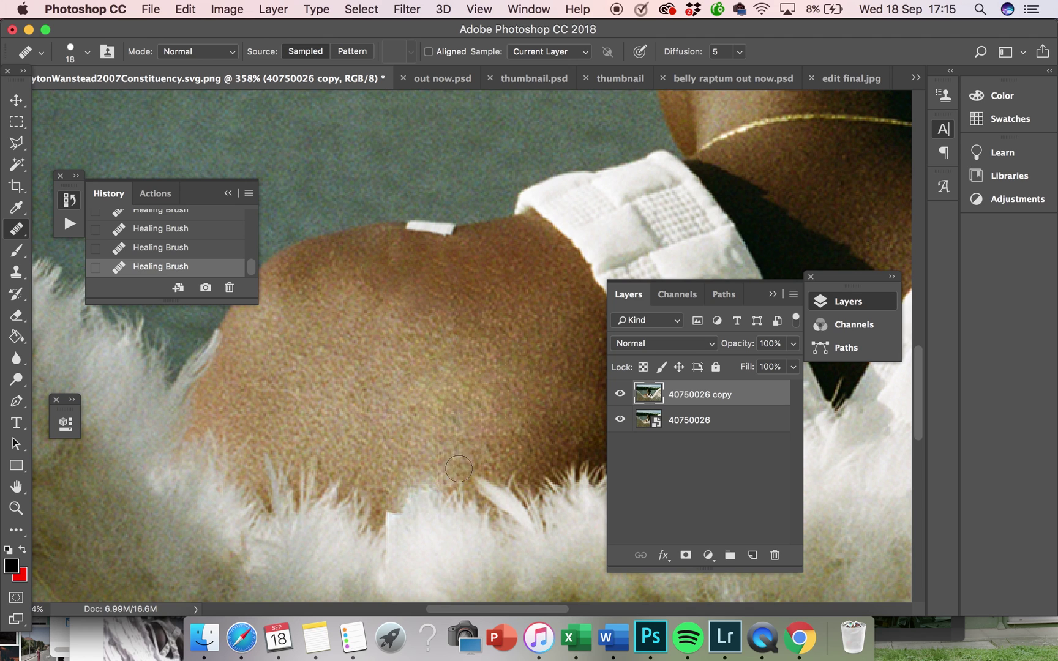
pyautogui.press('super+z')
pyautogui.moveTo(392, 518); pyautogui.dragTo(384, 510)
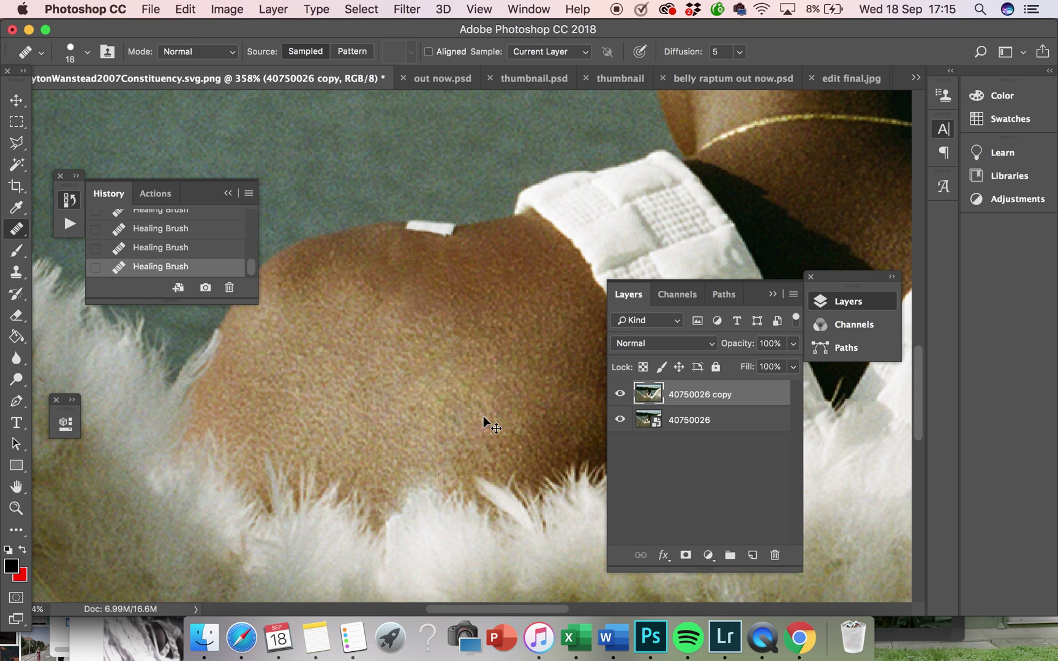
# Set the Healing Brush to Replace mode with a 6 px size for the white strap end on top of the shoulder
pyautogui.scroll(5, 442, 338)
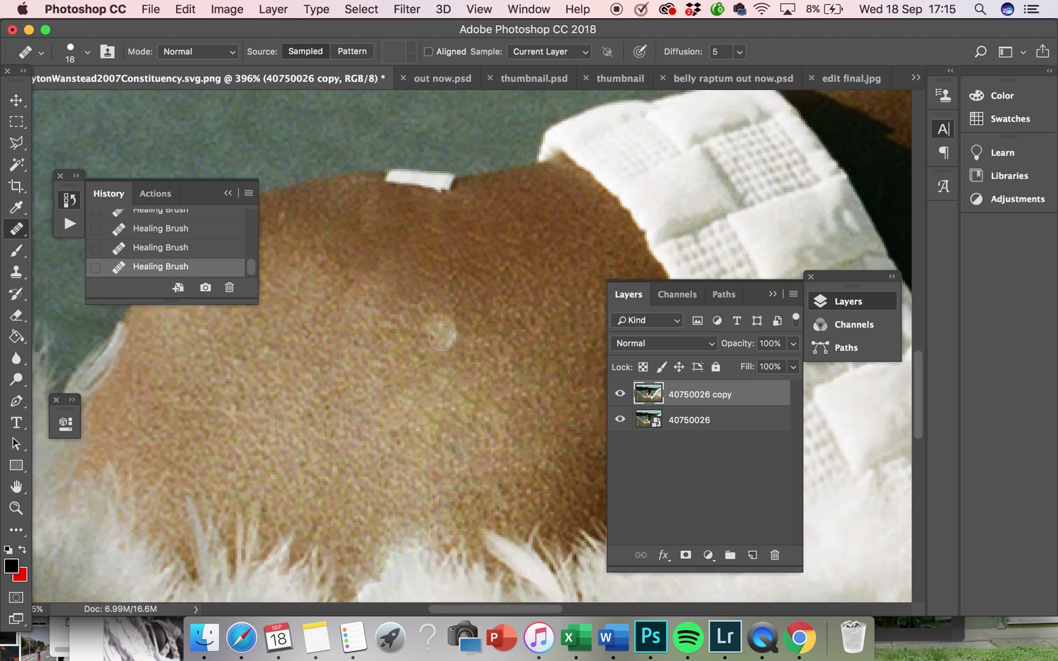
pyautogui.scroll(3, 421, 386)
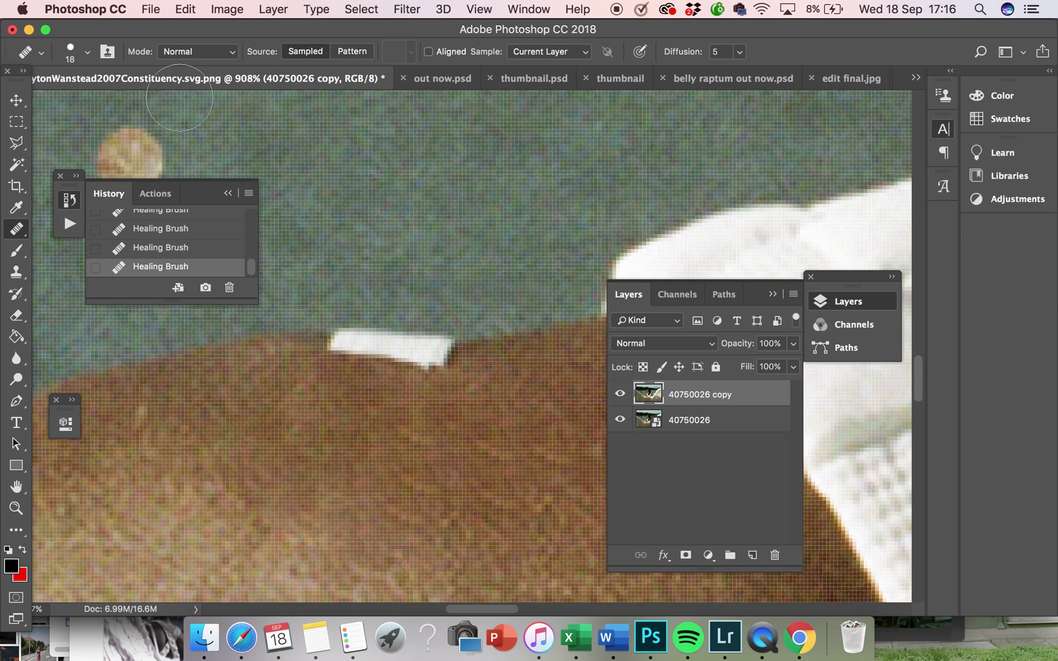
pyautogui.click(219, 54)
pyautogui.click(205, 63)
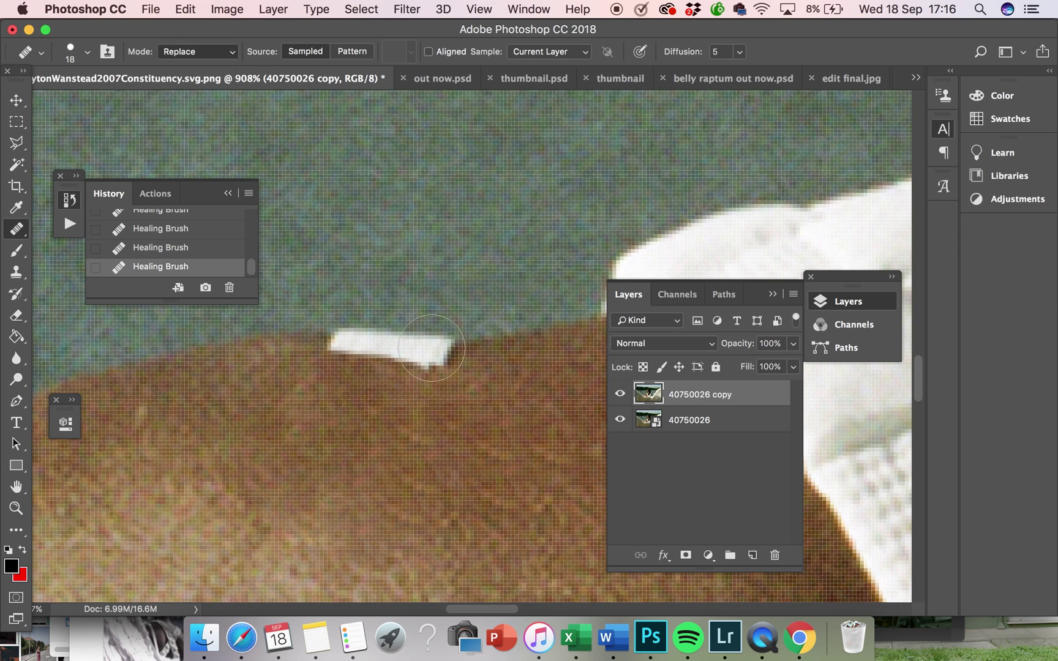
pyautogui.click(88, 54)
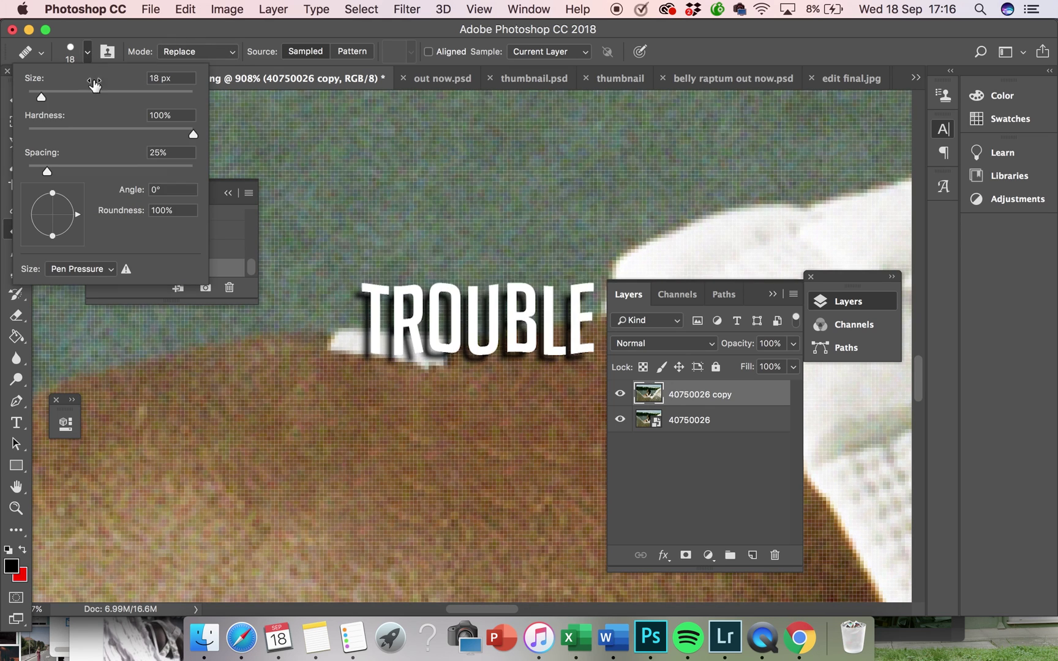
pyautogui.moveTo(36, 97); pyautogui.dragTo(33, 97)
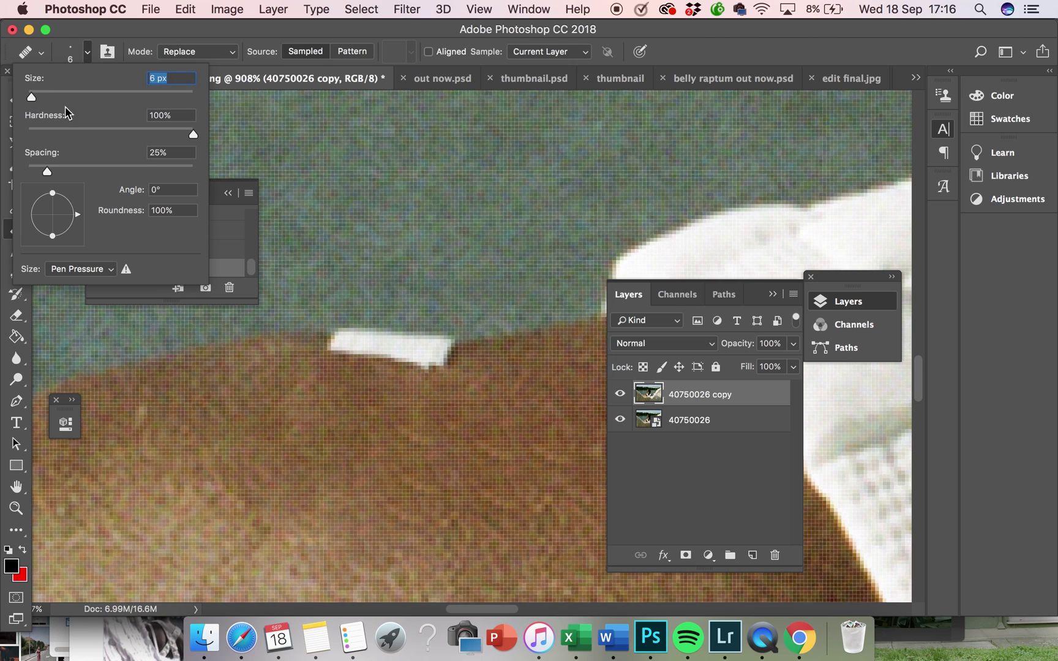
# Sample skin just below the white strap end and paint over its lower part on top of the shoulder
pyautogui.keyDown('alt'); pyautogui.click(445, 388); pyautogui.keyUp('alt')
pyautogui.moveTo(435, 371)
pyautogui.mouseDown()
pyautogui.moveTo(398, 366)
pyautogui.moveTo(458, 363)
pyautogui.mouseUp()
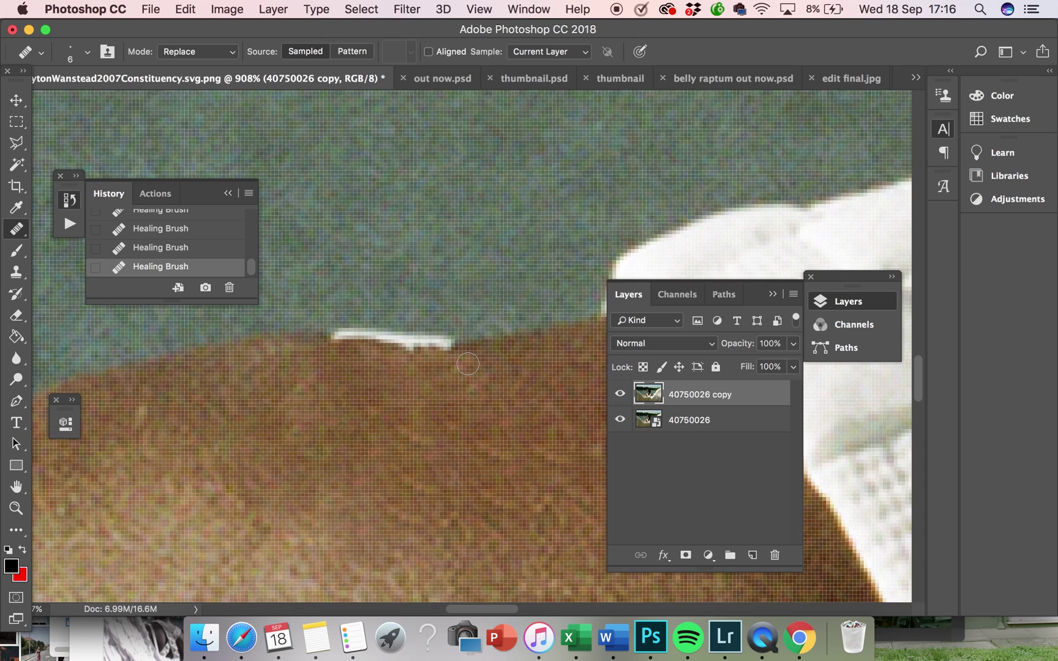
pyautogui.scroll(3, 468, 365)
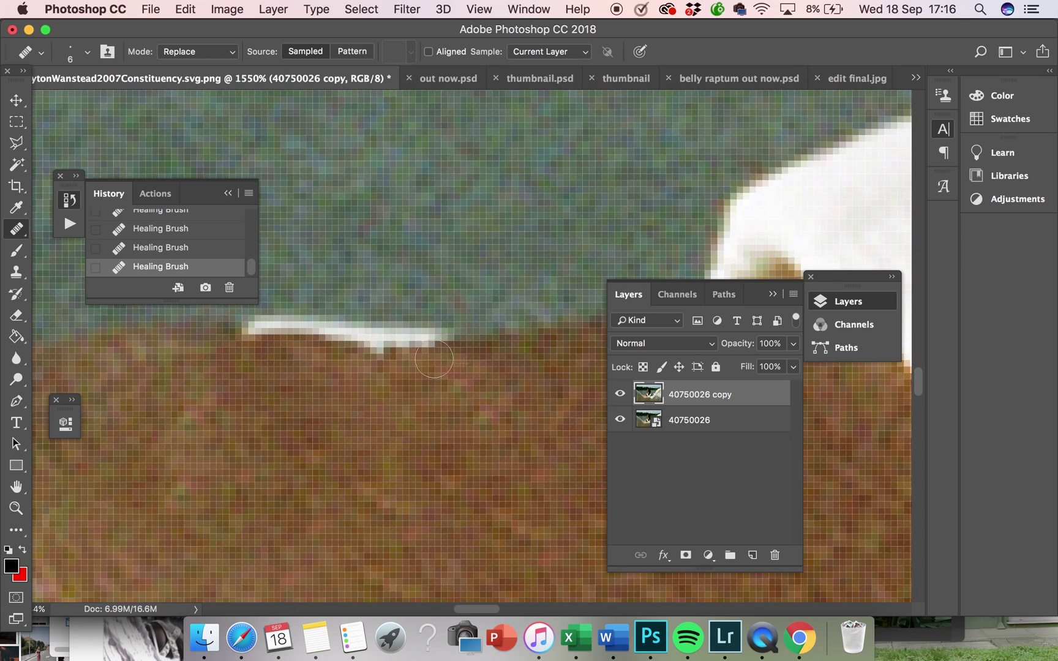
pyautogui.moveTo(435, 359); pyautogui.dragTo(346, 362)
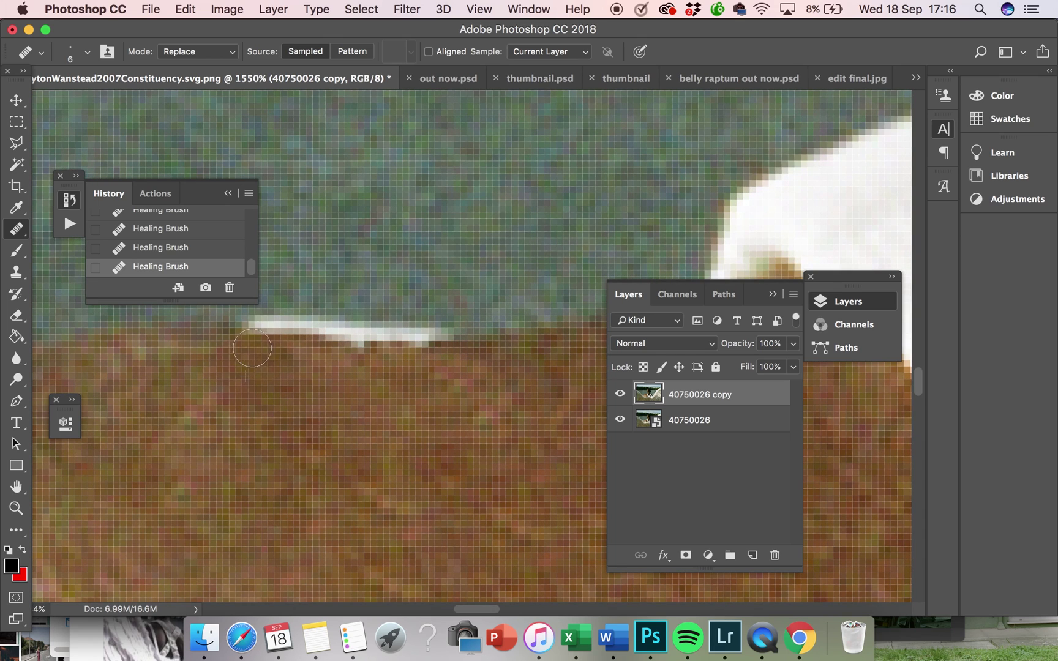
pyautogui.scroll(-8, 441, 352)
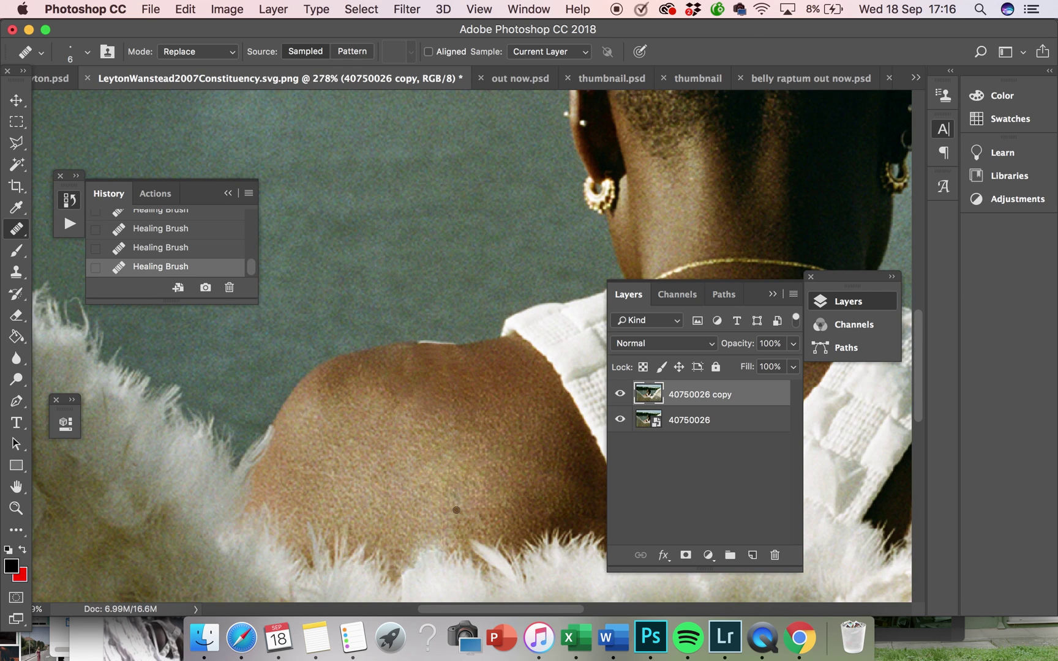
# Paint skin over the thin white line remaining along the shoulder's upper edge
pyautogui.scroll(1, 414, 363)
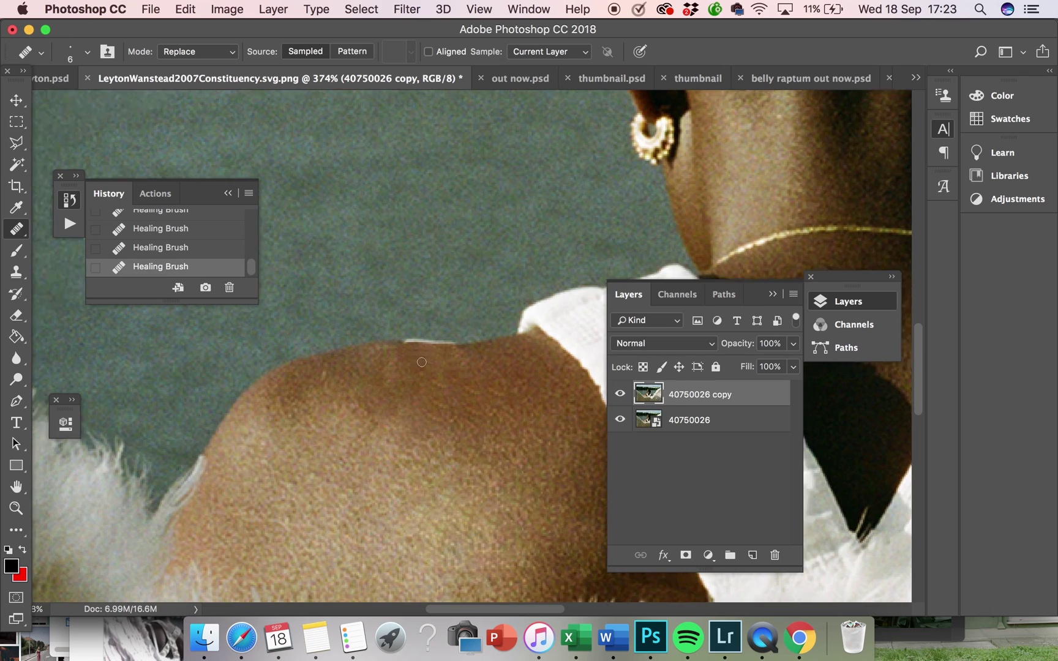
pyautogui.scroll(3, 481, 402)
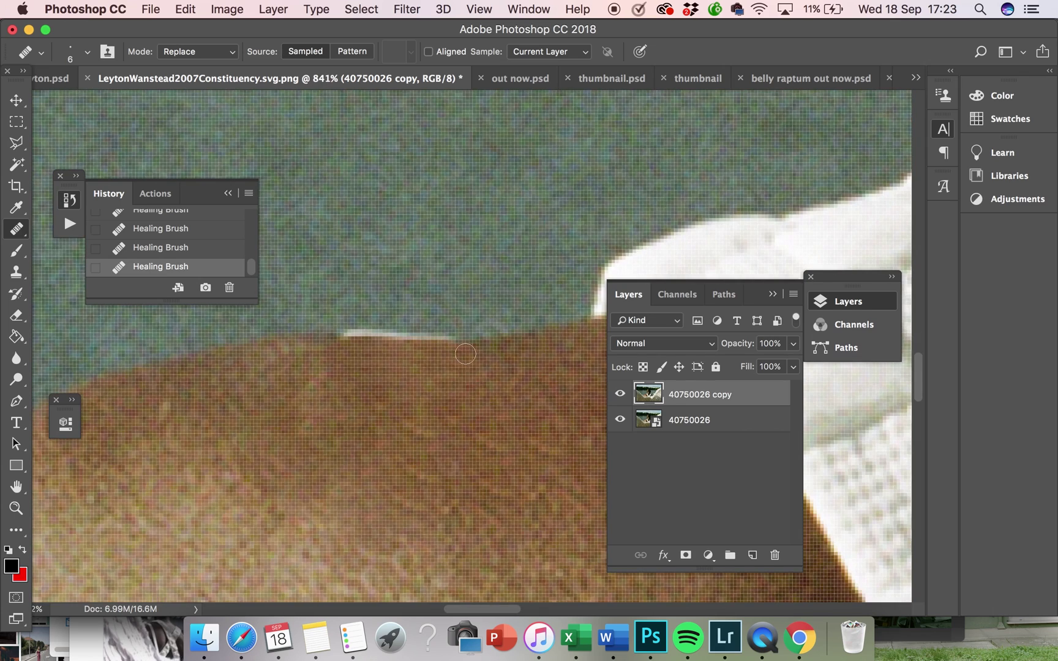
pyautogui.scroll(2, 465, 354)
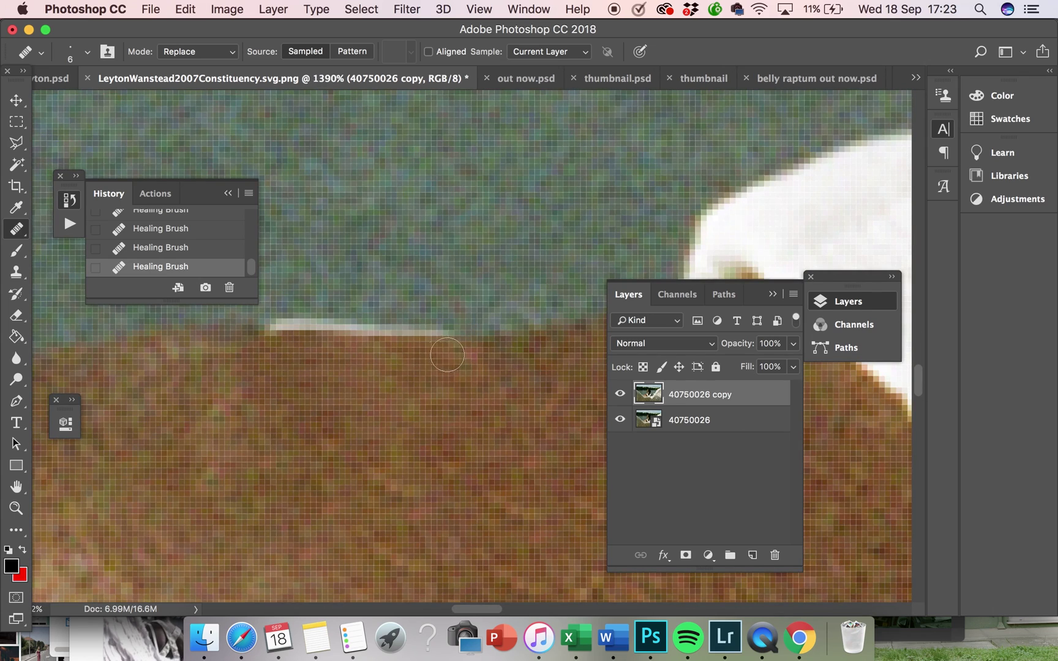
pyautogui.moveTo(447, 355); pyautogui.dragTo(378, 353)
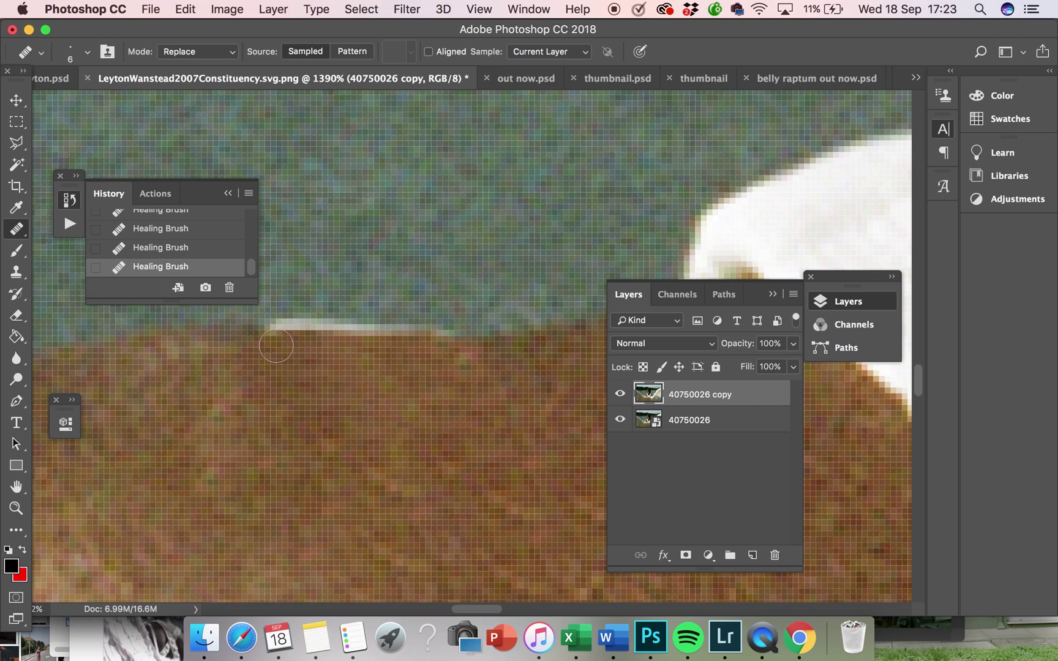
pyautogui.moveTo(278, 346); pyautogui.dragTo(426, 340)
# Undo the last stroke and repaint the white line more closely along the shoulder's outline
pyautogui.scroll(-6, 426, 340)
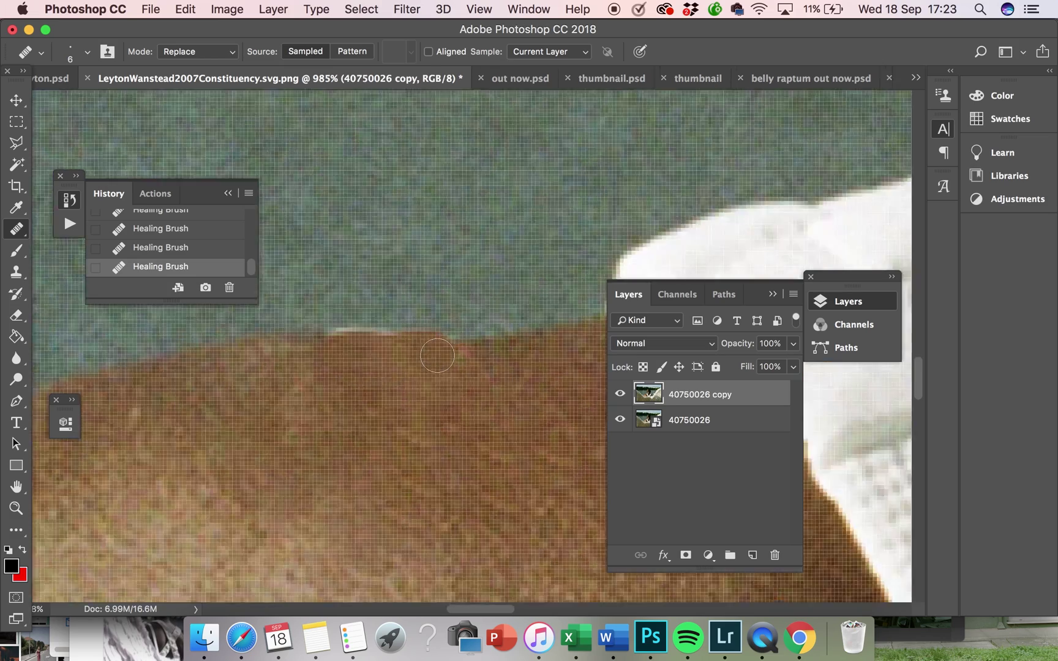
pyautogui.scroll(2, 429, 340)
pyautogui.press('super+z')
pyautogui.scroll(4, 441, 341)
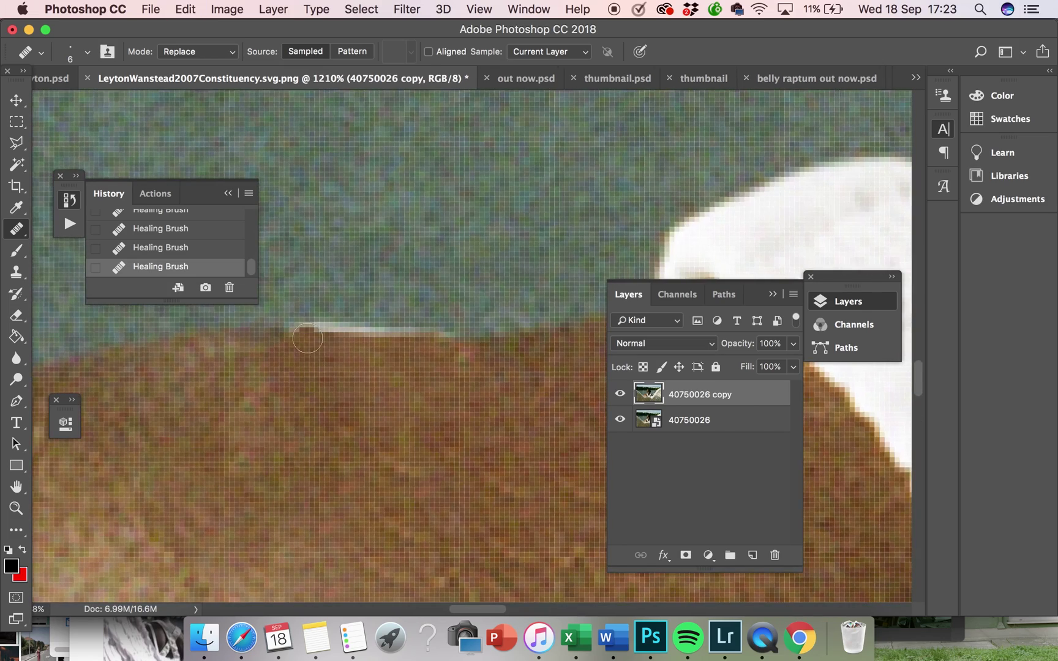
pyautogui.moveTo(307, 338); pyautogui.dragTo(424, 357)
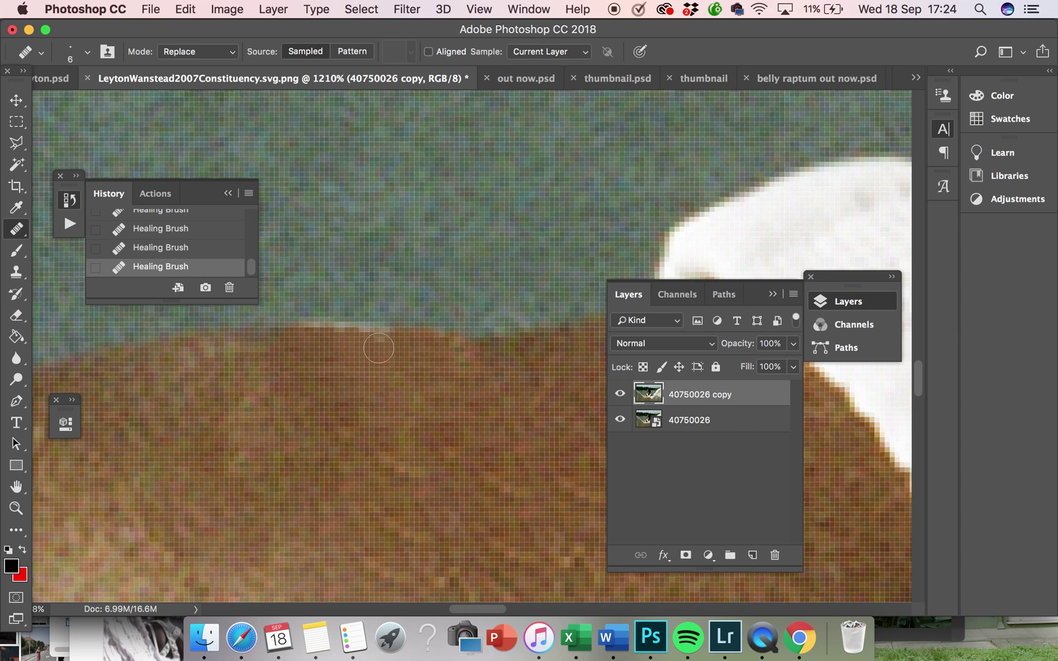
# Resample skin beneath the shoulder's outline to cover the last pale pixels, and fit the whole photo on screen
pyautogui.scroll(-5, 378, 348)
pyautogui.scroll(6, 328, 385)
pyautogui.hscroll(-3, 328, 385)
pyautogui.keyDown('alt'); pyautogui.click(404, 387); pyautogui.keyUp('alt')
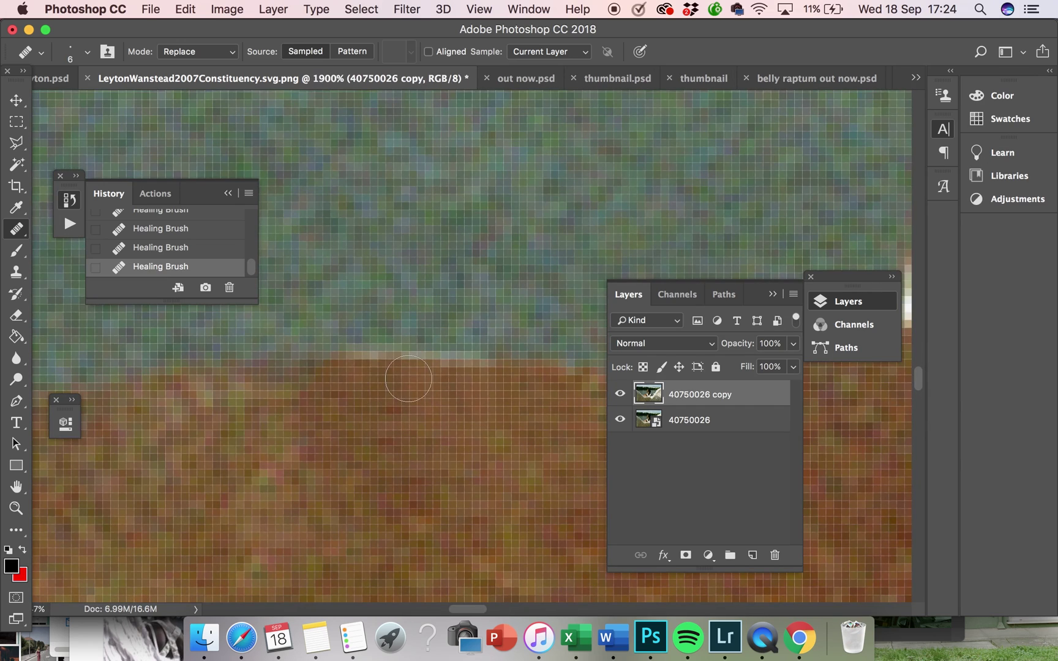
pyautogui.keyDown('alt'); pyautogui.click(408, 390); pyautogui.keyUp('alt')
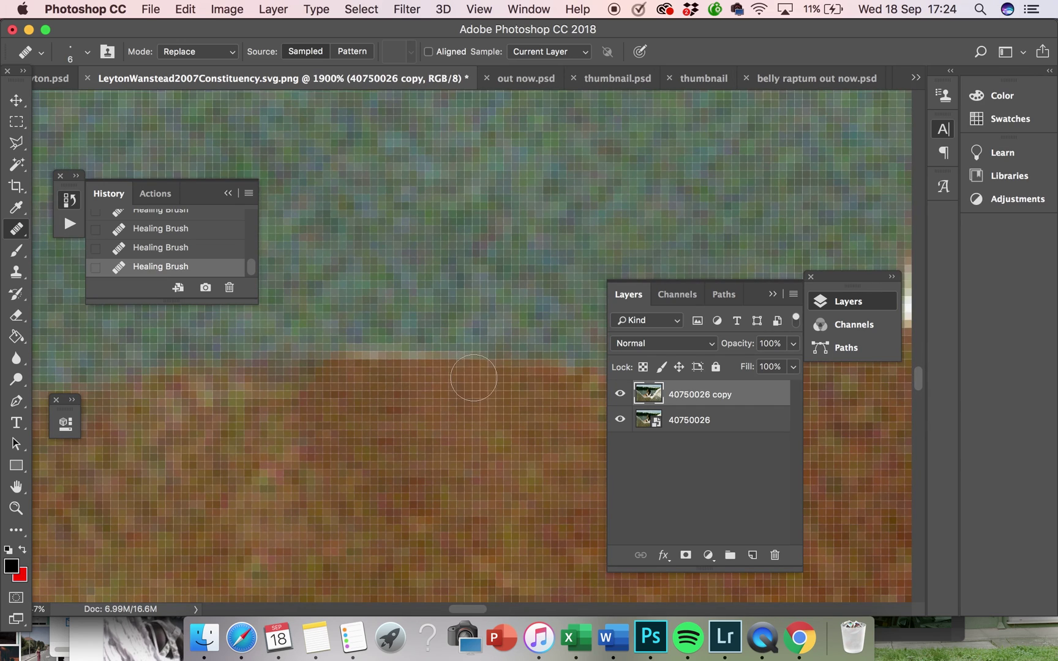
pyautogui.press('super+0')
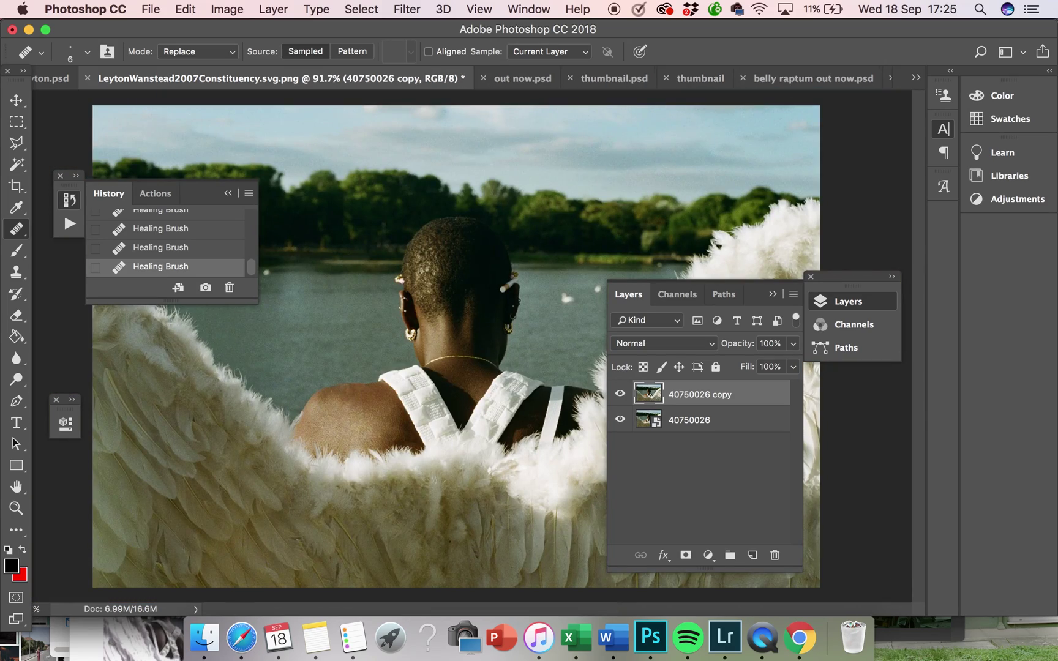
# Set the Healing Brush mode back to Normal and inspect the retouched shoulder edge
pyautogui.scroll(4, 458, 349)
pyautogui.hscroll(-3, 202, 490)
pyautogui.click(180, 52)
pyautogui.click(180, 38)
pyautogui.scroll(3, 453, 515)
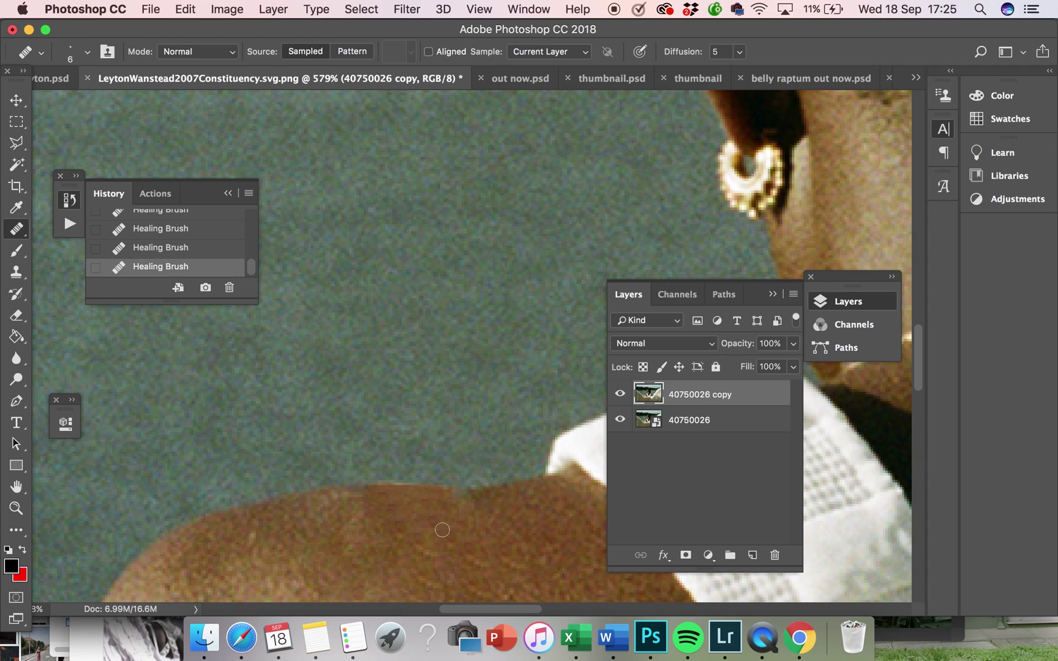
pyautogui.scroll(2, 457, 490)
pyautogui.scroll(-8, 376, 496)
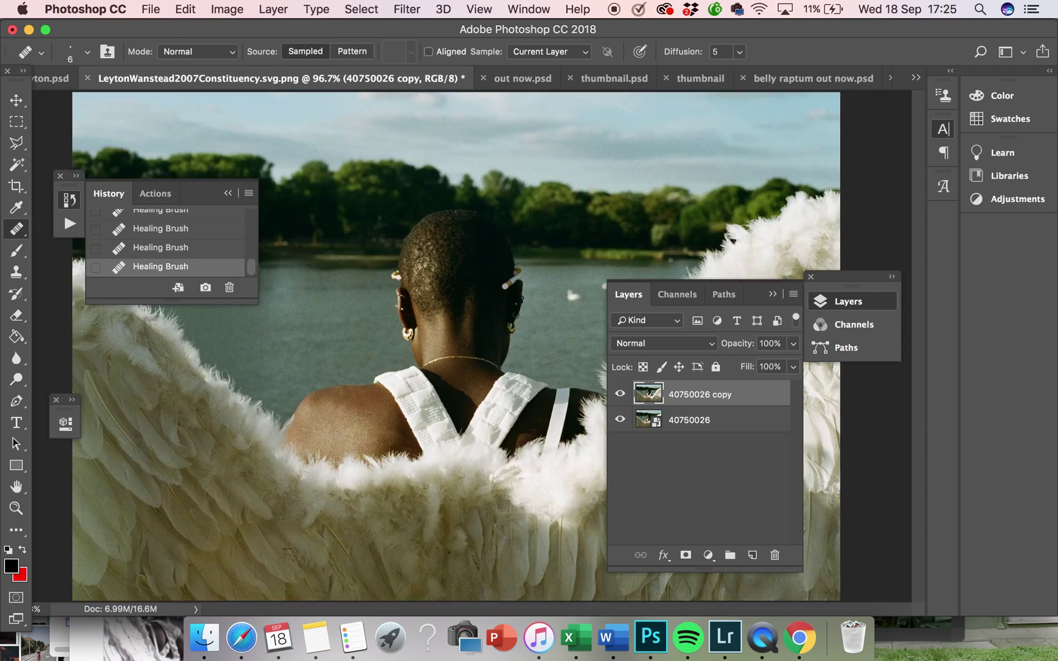
# Set the Healing Brush size to 19 px for blending the skin on top of the left shoulder
pyautogui.scroll(4, 189, 485)
pyautogui.click(86, 52)
pyautogui.click(49, 95)
pyautogui.click(219, 461)
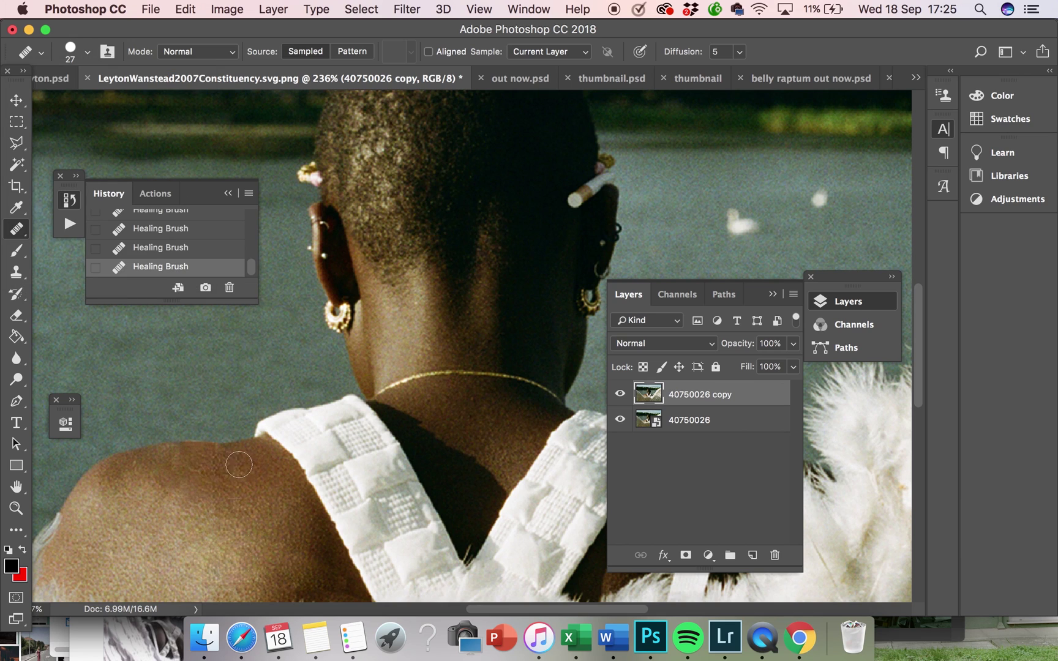
pyautogui.click(87, 53)
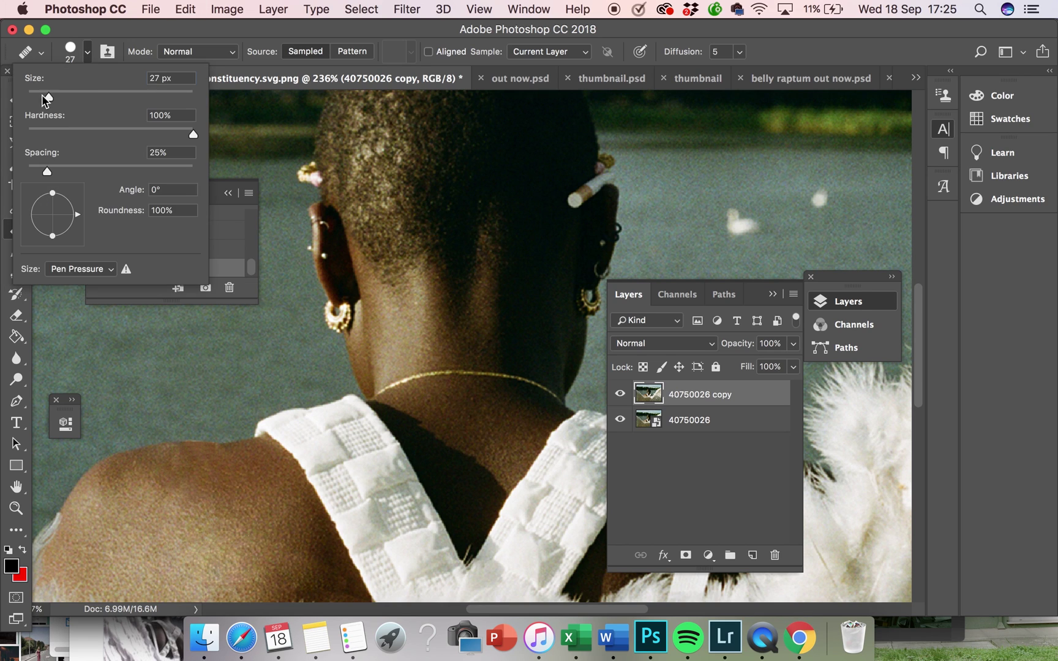
pyautogui.click(206, 472)
pyautogui.scroll(3, 173, 508)
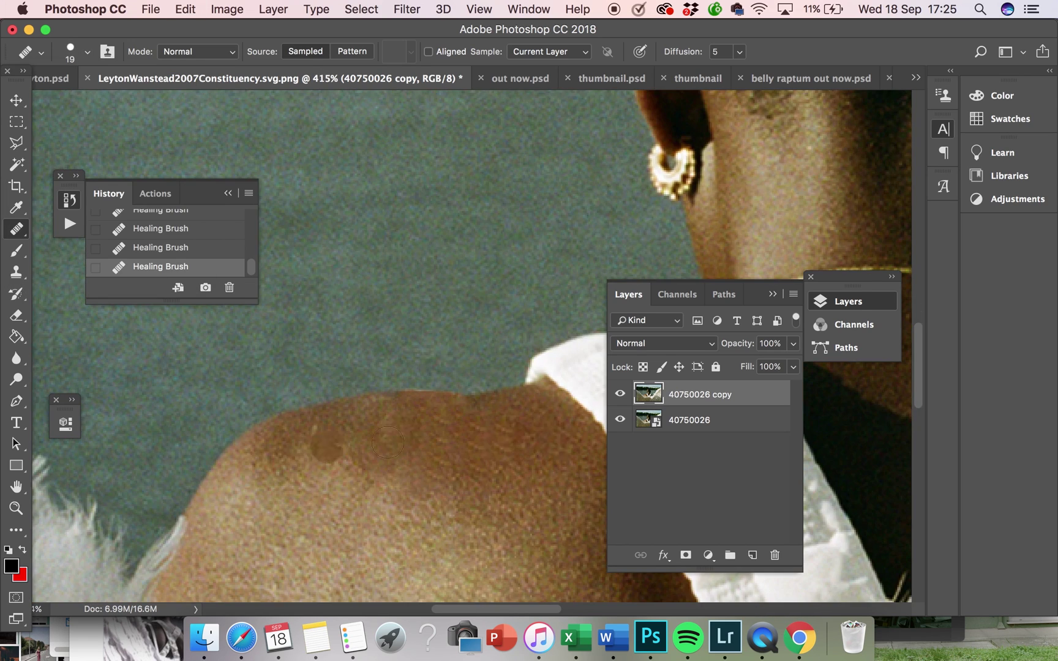
# Sample nearby skin and blend the patch below the shoulder's upper edge, undoing the stroke that does not fit
pyautogui.keyDown('alt'); pyautogui.click(471, 494); pyautogui.keyUp('alt')
pyautogui.click(438, 462)
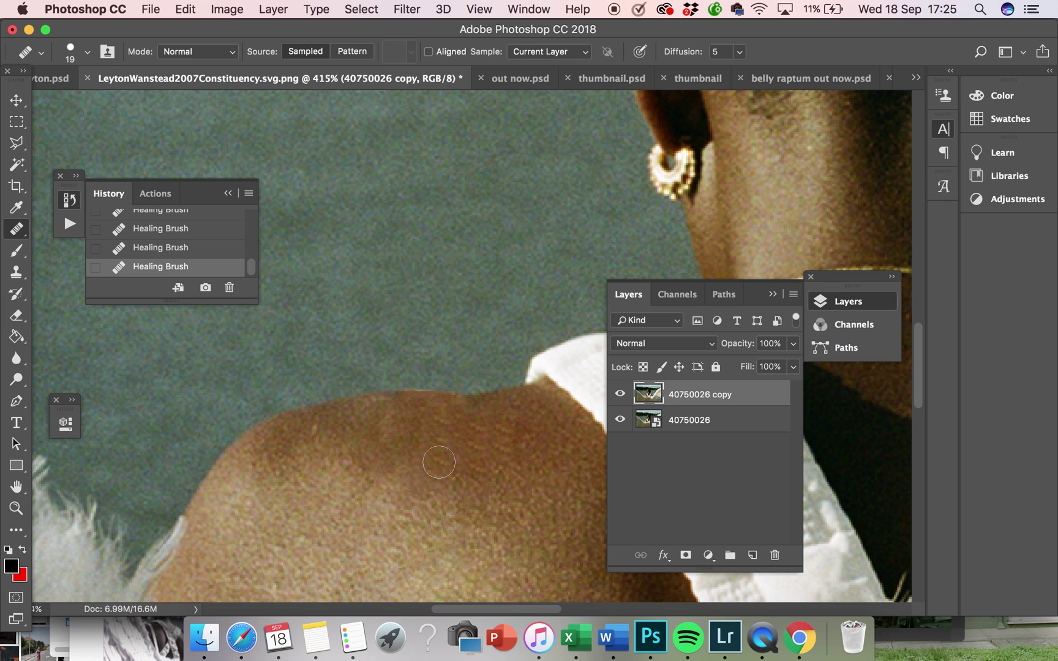
pyautogui.press('super+z')
pyautogui.click(431, 425)
pyautogui.keyDown('alt'); pyautogui.click(479, 427); pyautogui.keyUp('alt')
pyautogui.click(459, 410)
pyautogui.scroll(-3, 482, 489)
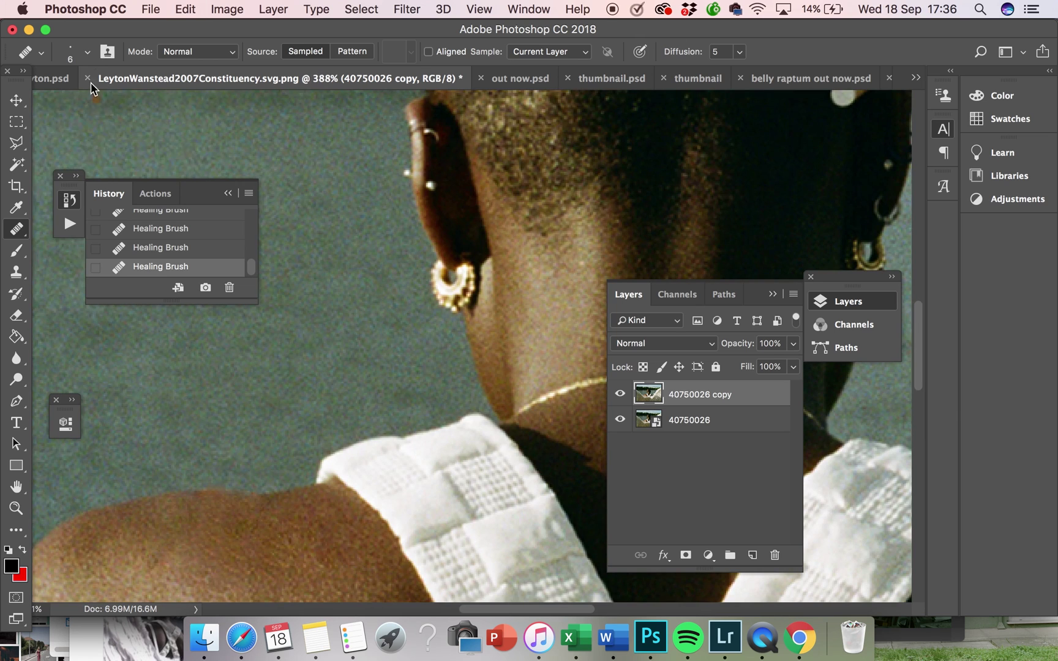
# Set the Healing Brush size to 24 px and undo the last healing stroke on the shoulder
pyautogui.click(88, 52)
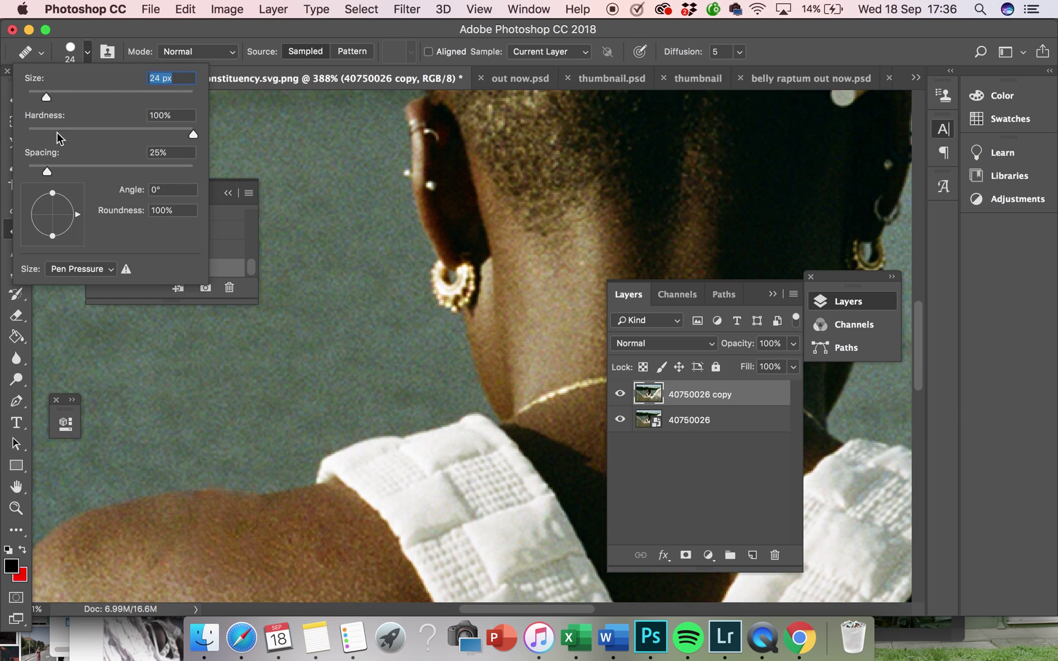
pyautogui.click(242, 531)
pyautogui.press('super+z')
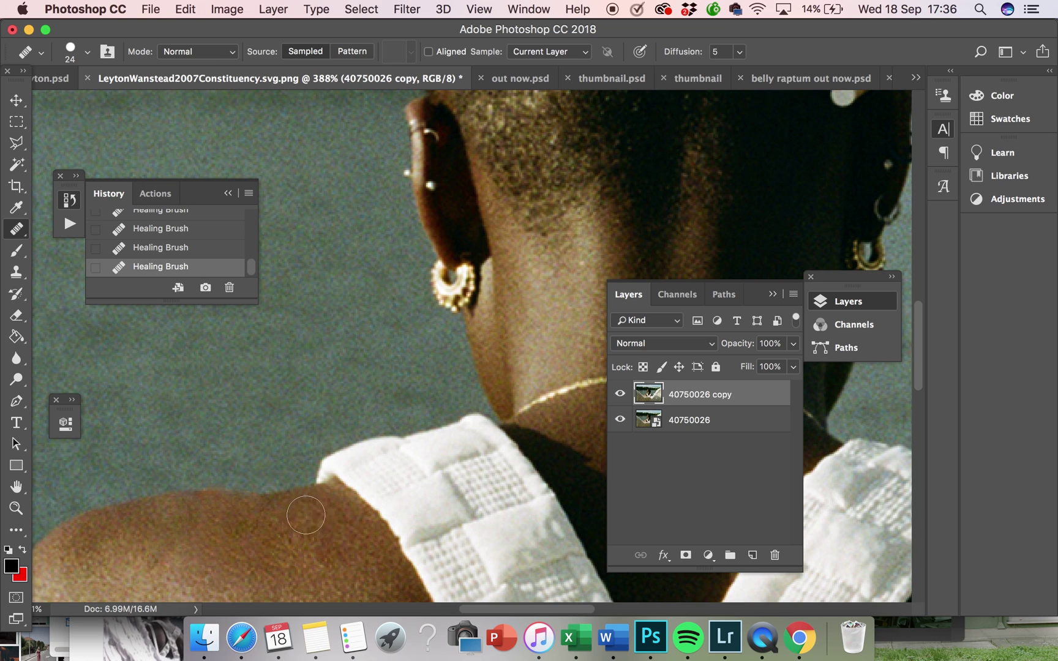
# Compare the retouched shoulder with the original by toggling the visibility of the 40750026 copy layer
pyautogui.scroll(-2, 398, 545)
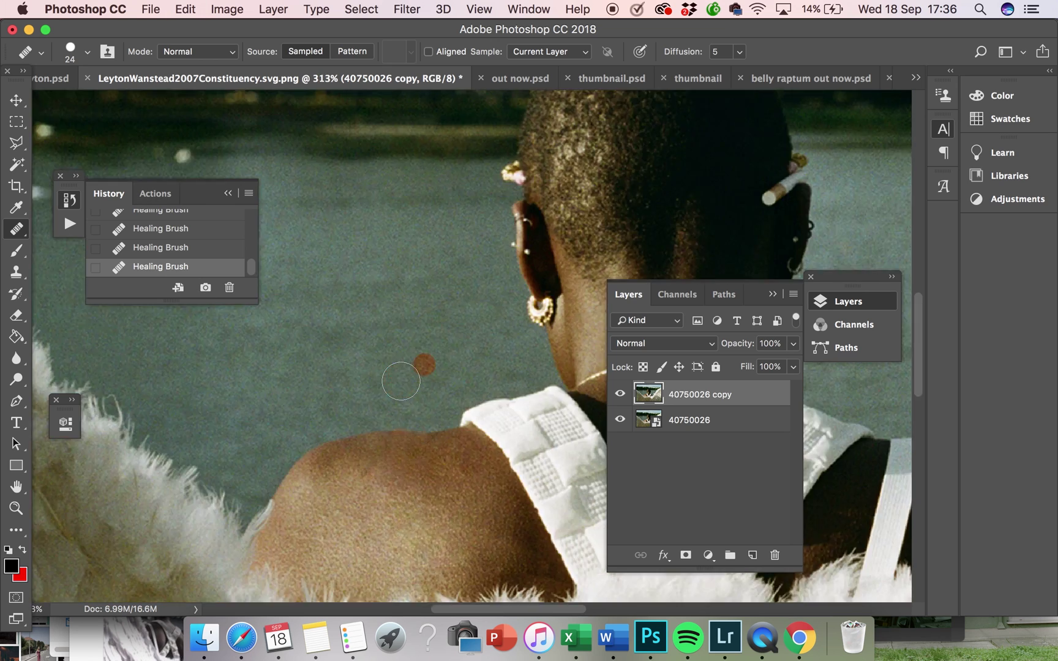
pyautogui.scroll(-10, 400, 381)
pyautogui.click(619, 397)
pyautogui.click(619, 397)
pyautogui.click(619, 397)
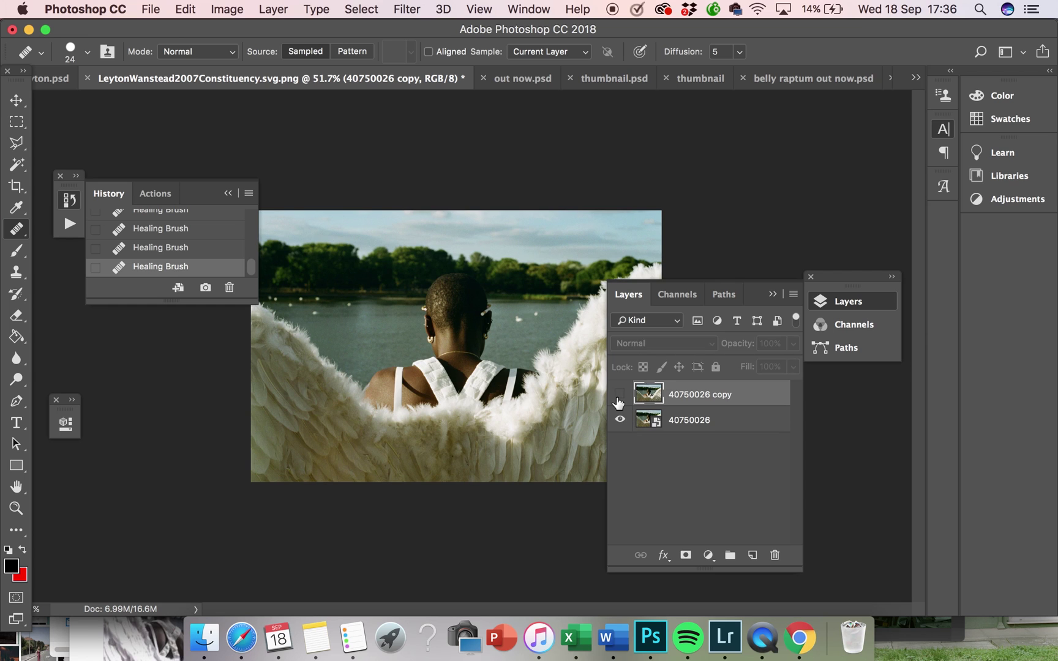
pyautogui.click(619, 396)
pyautogui.click(619, 398)
pyautogui.click(619, 398)
pyautogui.scroll(6, 456, 346)
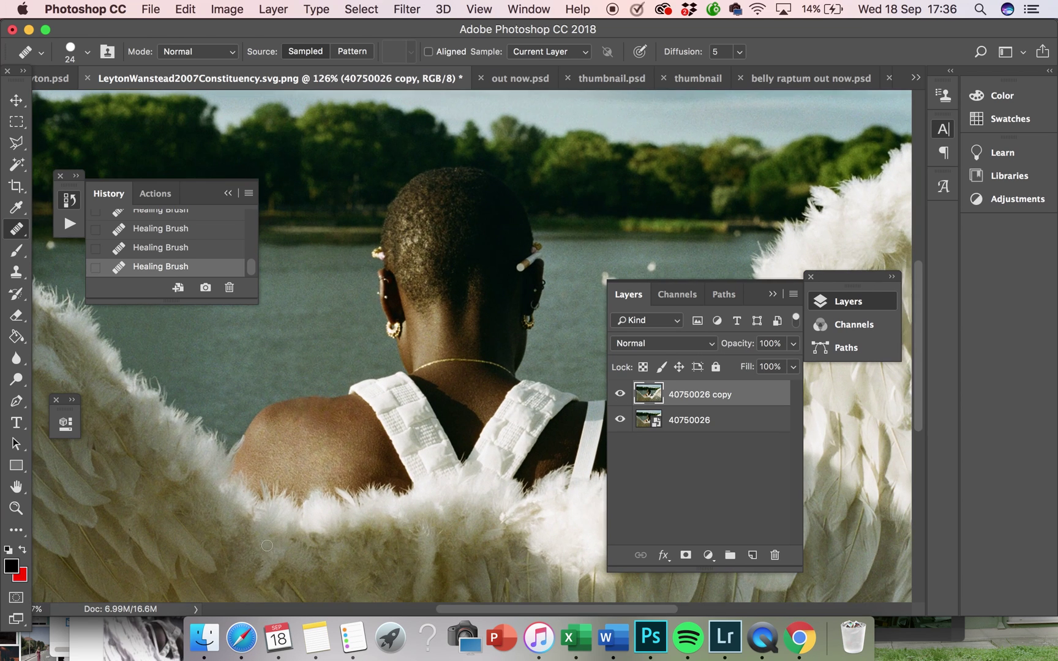
pyautogui.click(629, 393)
pyautogui.click(629, 393)
pyautogui.click(623, 393)
pyautogui.click(623, 393)
pyautogui.scroll(-6, 457, 347)
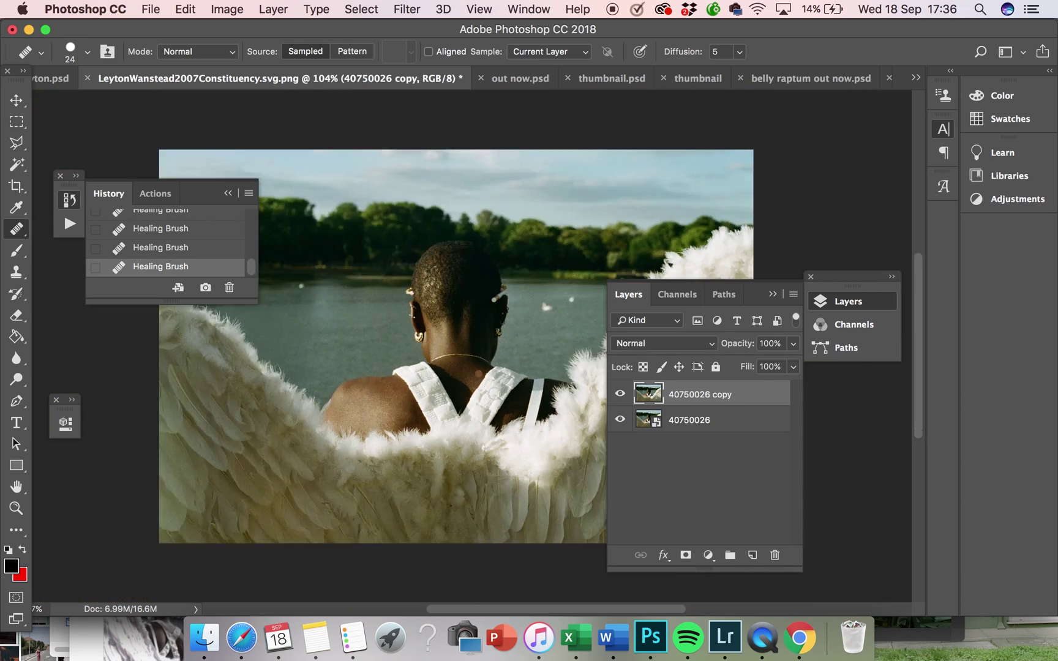
# Set the Healing Brush mode to Replace for retouching the thin strap on the right shoulder
pyautogui.scroll(7, 456, 347)
pyautogui.click(202, 52)
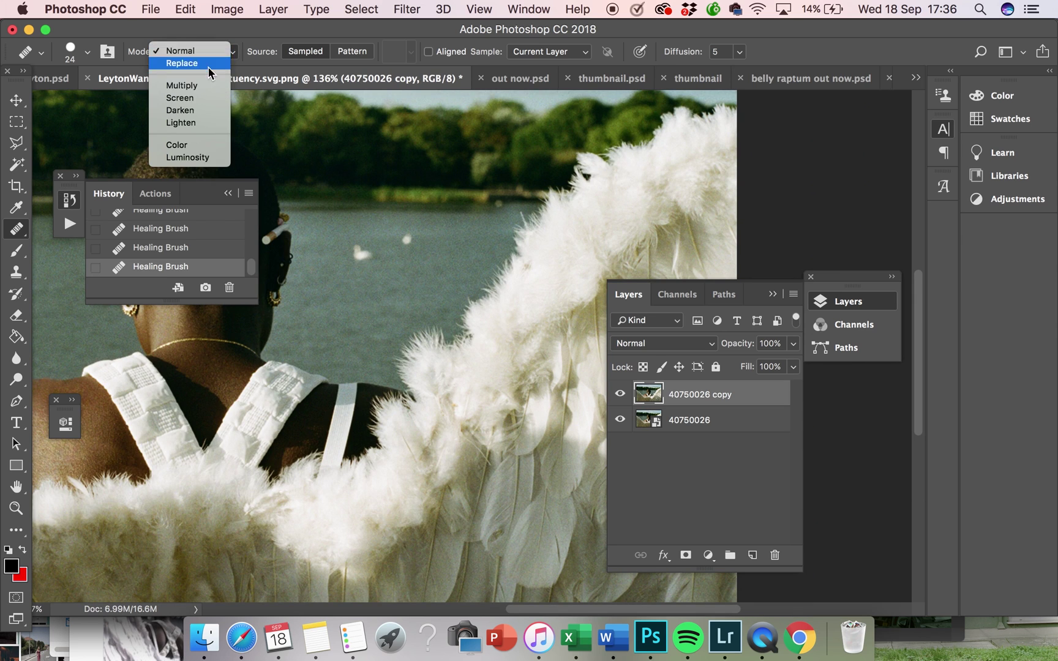
pyautogui.click(202, 62)
# Paint dark skin over the thin white strap on the right shoulder, undoing the first misplaced dab
pyautogui.scroll(1, 296, 463)
pyautogui.scroll(4, 297, 463)
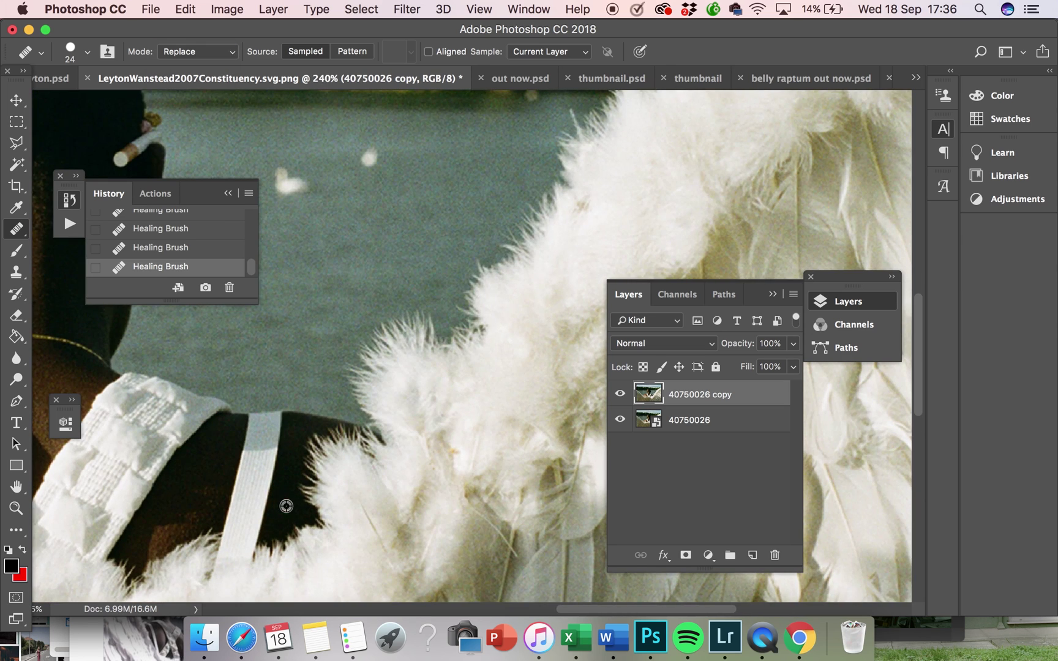
pyautogui.click(256, 497)
pyautogui.press('super+z')
pyautogui.moveTo(238, 495)
pyautogui.mouseDown()
pyautogui.moveTo(267, 493)
pyautogui.moveTo(273, 507)
pyautogui.moveTo(260, 456)
pyautogui.moveTo(288, 432)
pyautogui.moveTo(279, 431)
pyautogui.mouseUp()
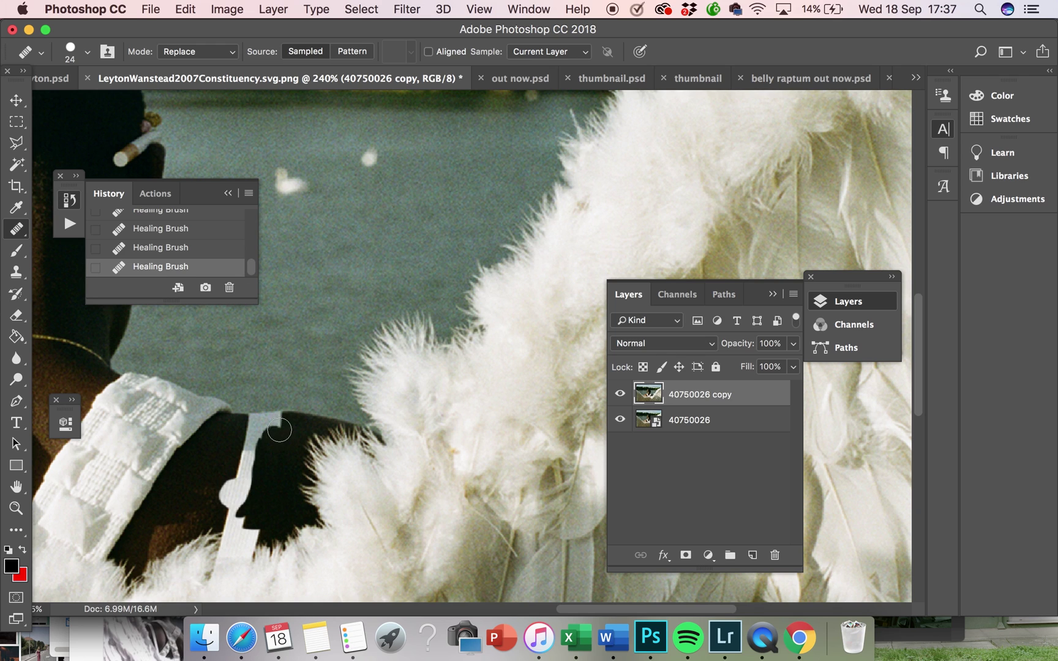
pyautogui.moveTo(251, 494); pyautogui.dragTo(263, 495)
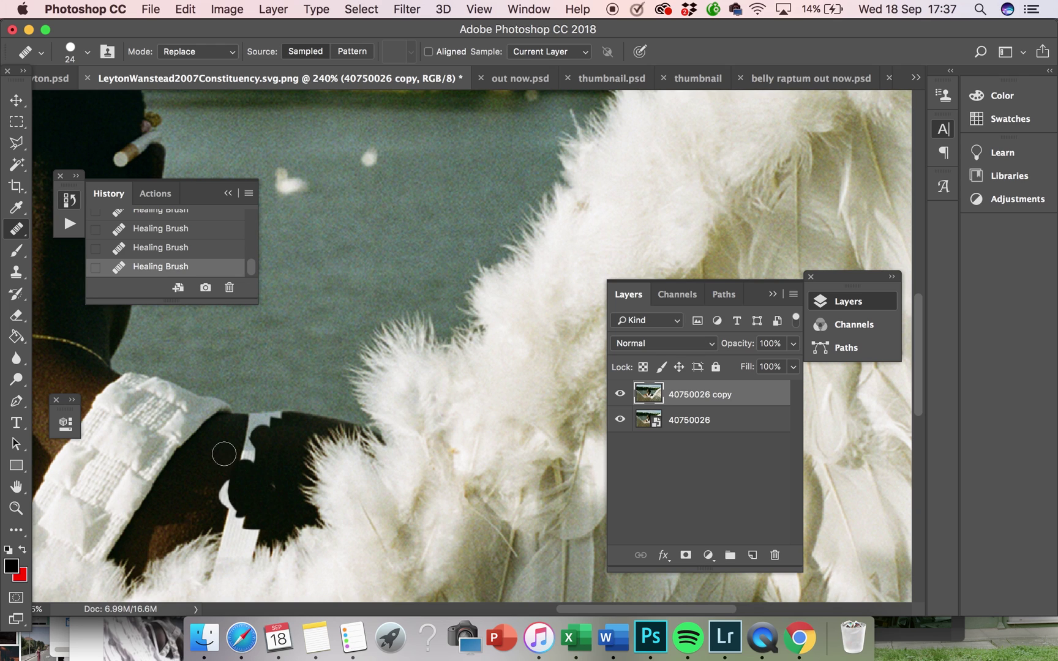
pyautogui.moveTo(224, 453)
pyautogui.mouseDown()
pyautogui.moveTo(254, 434)
pyautogui.moveTo(264, 475)
pyautogui.mouseUp()
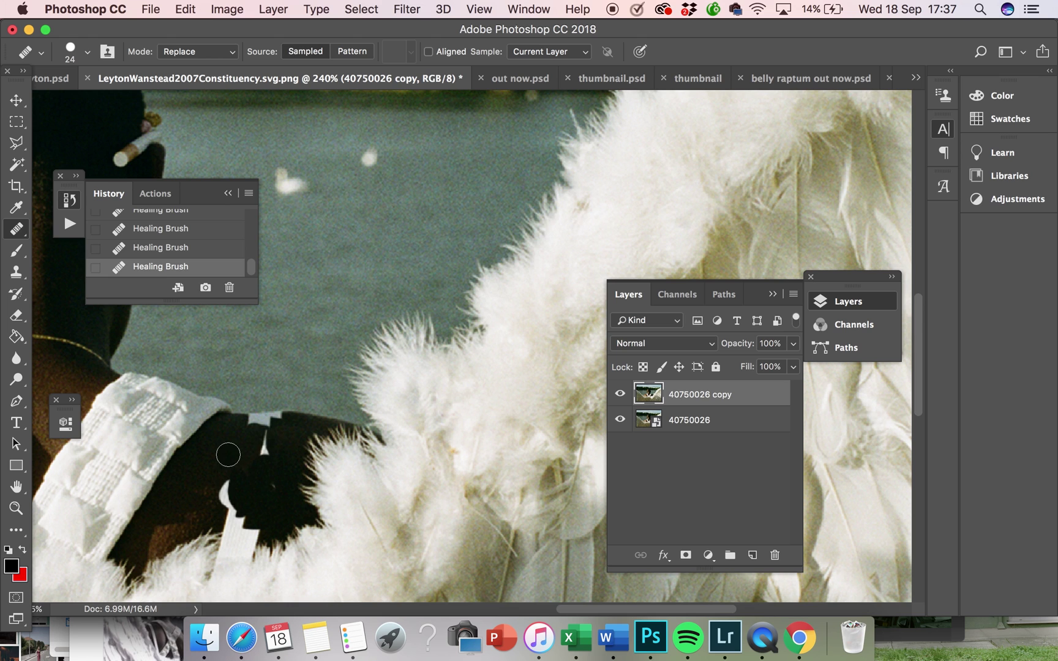
# Sample a clean area beside the right shoulder's thin strap and retouch the strap's remaining pieces
pyautogui.scroll(3, 193, 523)
pyautogui.scroll(-3, 193, 523)
pyautogui.hscroll(-4, 193, 522)
pyautogui.keyDown('alt'); pyautogui.click(348, 430); pyautogui.keyUp('alt')
pyautogui.moveTo(396, 421)
pyautogui.mouseDown()
pyautogui.moveTo(395, 374)
pyautogui.moveTo(387, 457)
pyautogui.moveTo(431, 441)
pyautogui.moveTo(422, 461)
pyautogui.moveTo(447, 437)
pyautogui.moveTo(398, 425)
pyautogui.mouseUp()
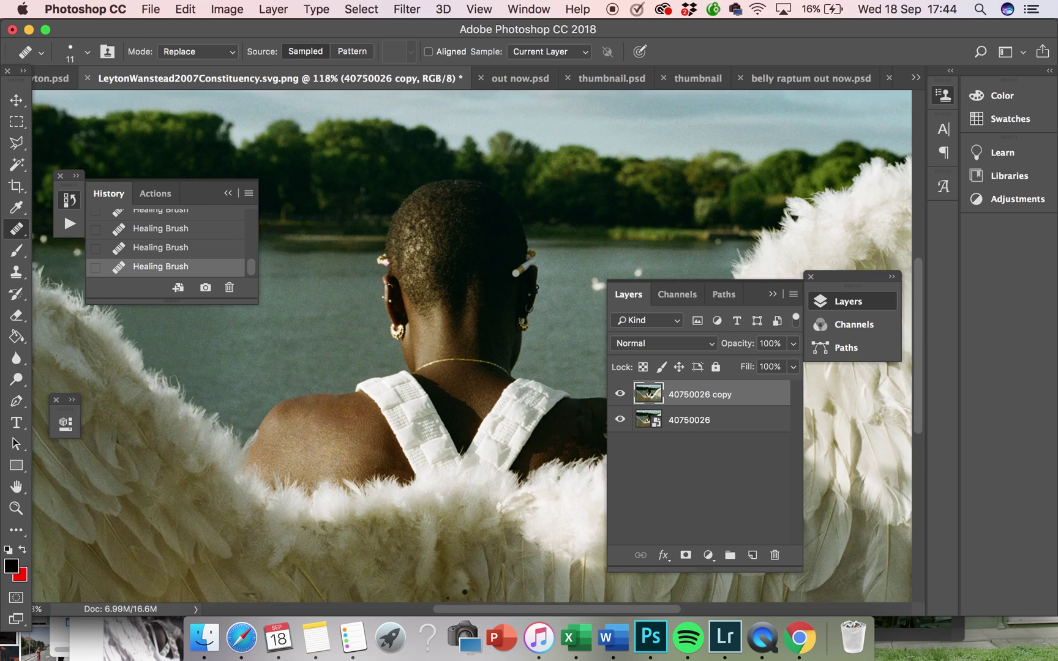
# Set the Healing Brush size to 5 px for cleaning the pale line on the right shoulder's upper edge
pyautogui.scroll(5, 484, 514)
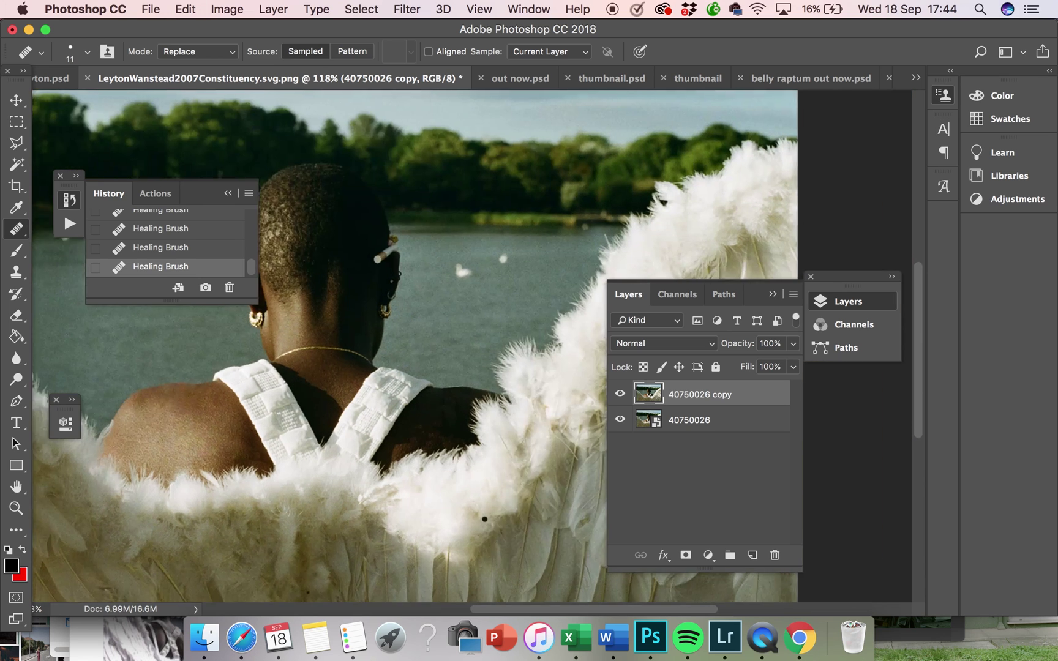
pyautogui.scroll(8, 470, 476)
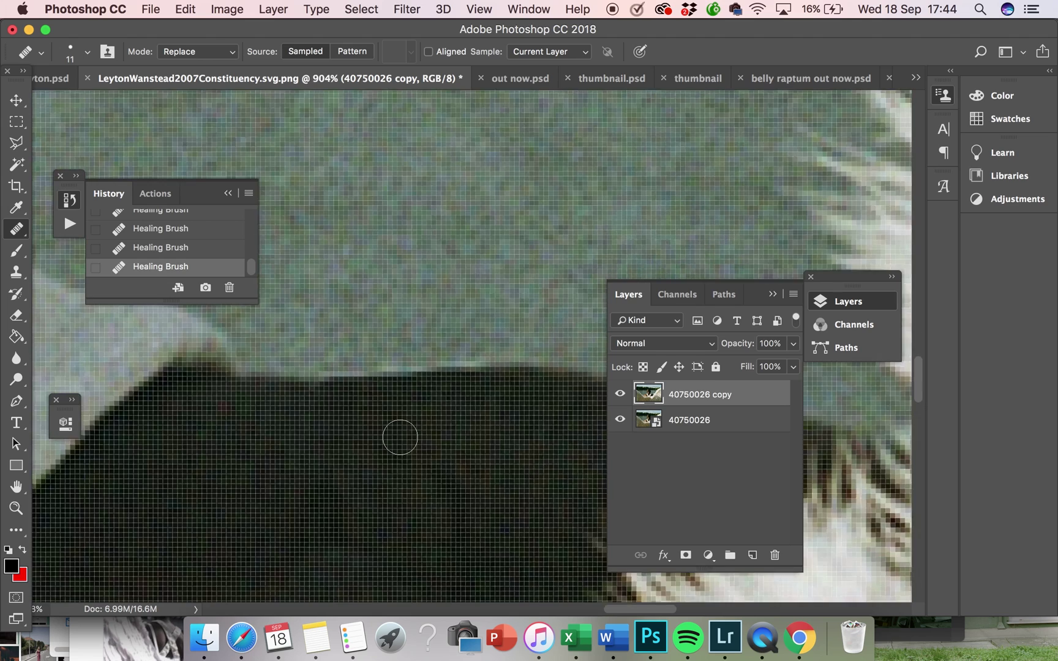
pyautogui.click(88, 53)
pyautogui.press('Escape')
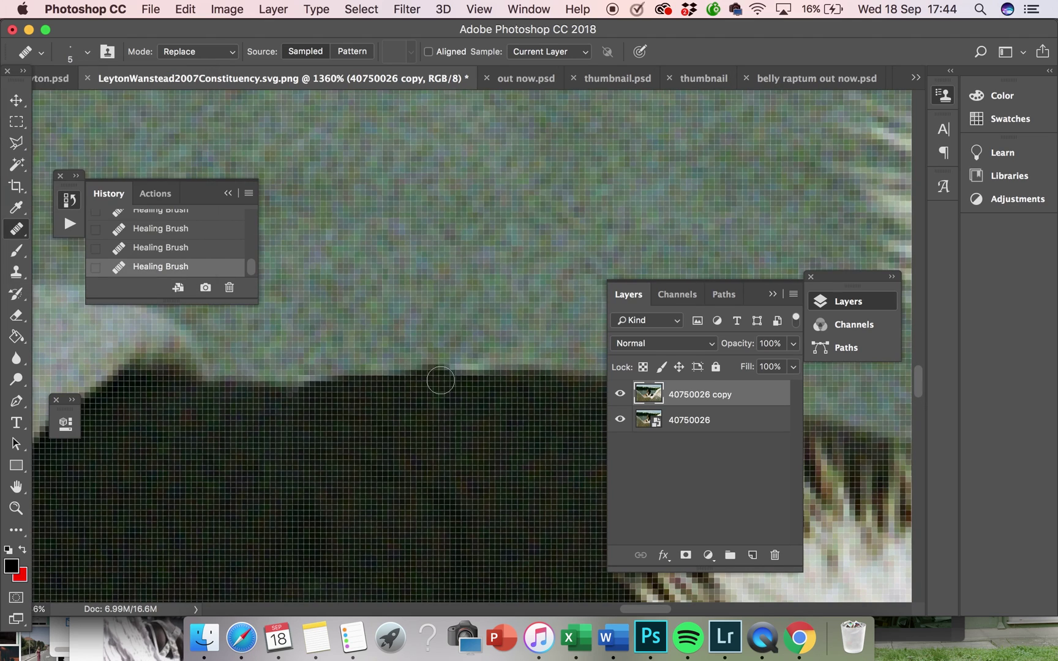
pyautogui.scroll(3, 437, 380)
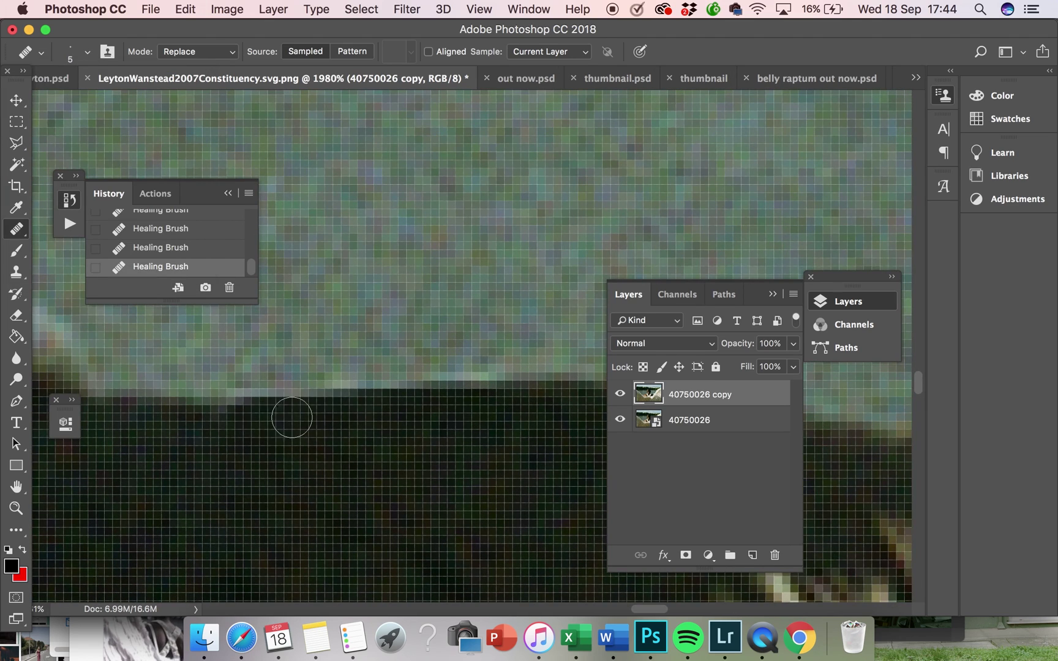
# Retouch the pale line along the right shoulder's upper edge, undoing the dark dab misplaced on the water
pyautogui.scroll(-15, 518, 415)
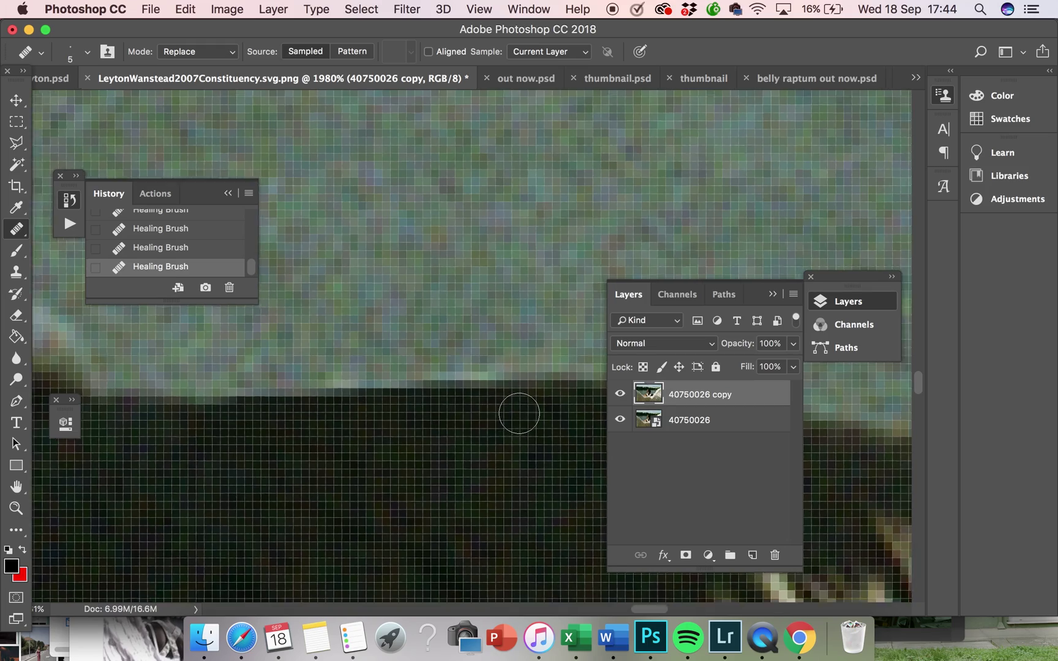
pyautogui.scroll(12, 527, 343)
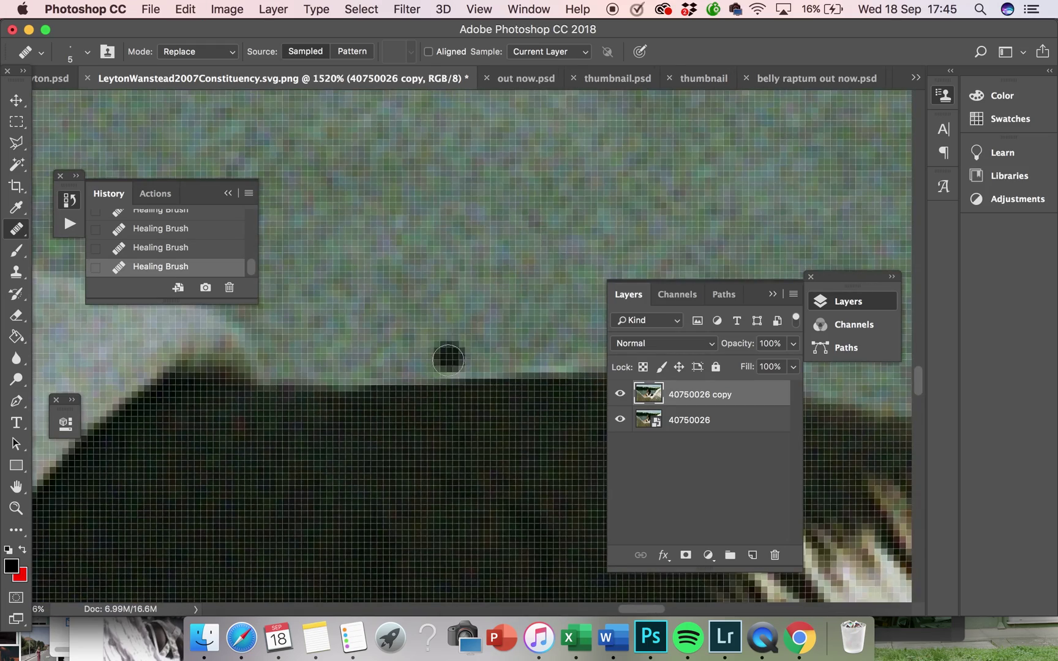
pyautogui.click(448, 360)
pyautogui.press('super+z')
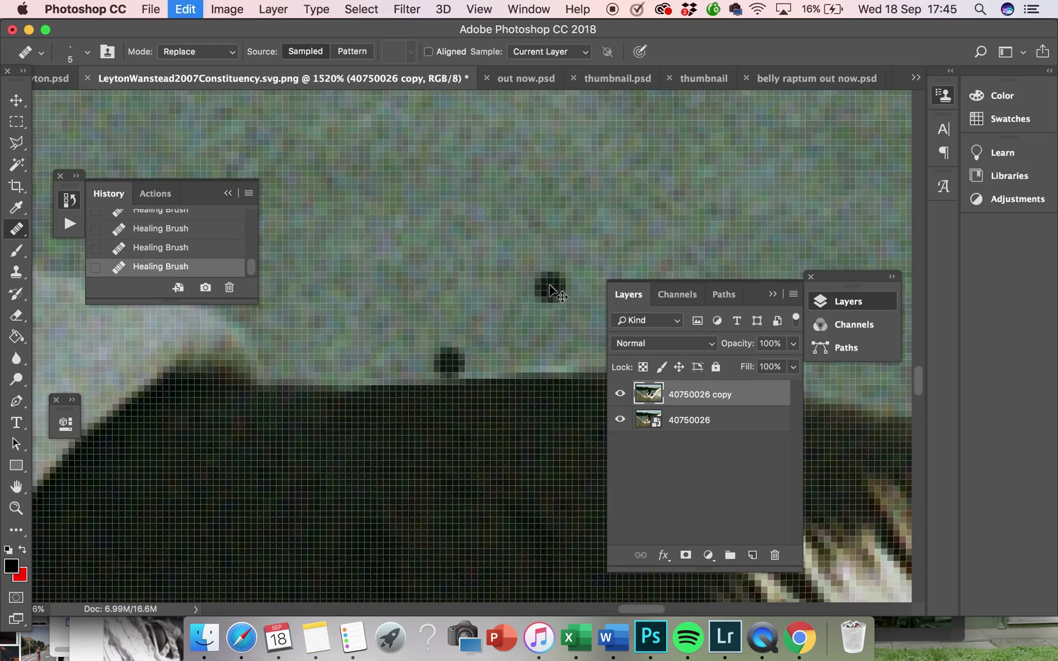
pyautogui.moveTo(575, 362); pyautogui.dragTo(350, 354)
# Undo the last healing strokes on the right shoulder and check the retouched area in the wider photo
pyautogui.scroll(-1, 423, 357)
pyautogui.scroll(-10, 392, 532)
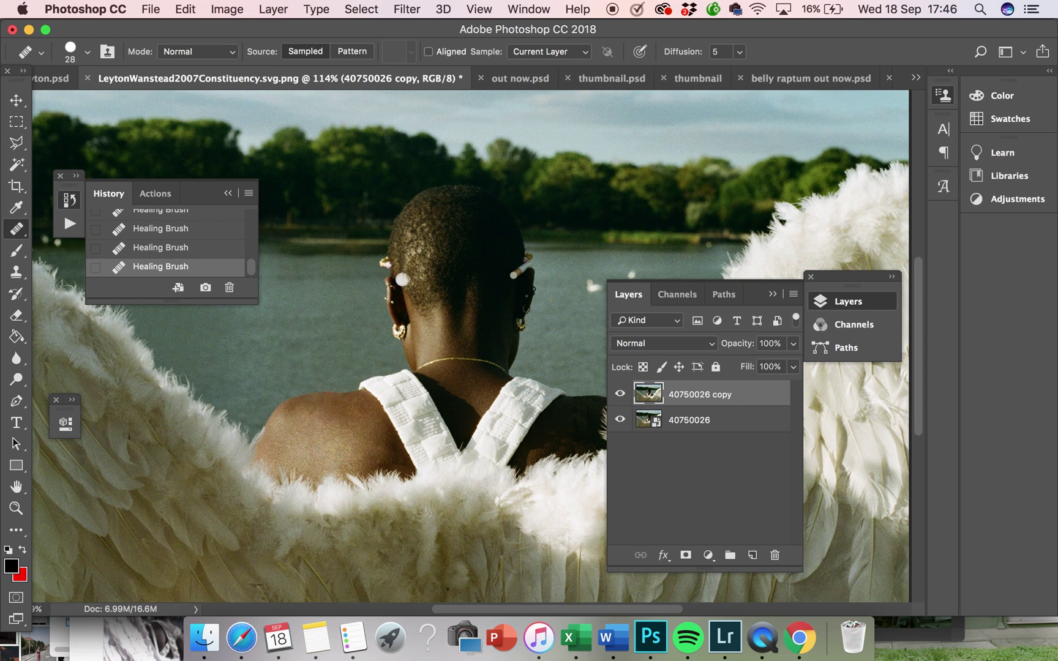
pyautogui.hscroll(4, 402, 279)
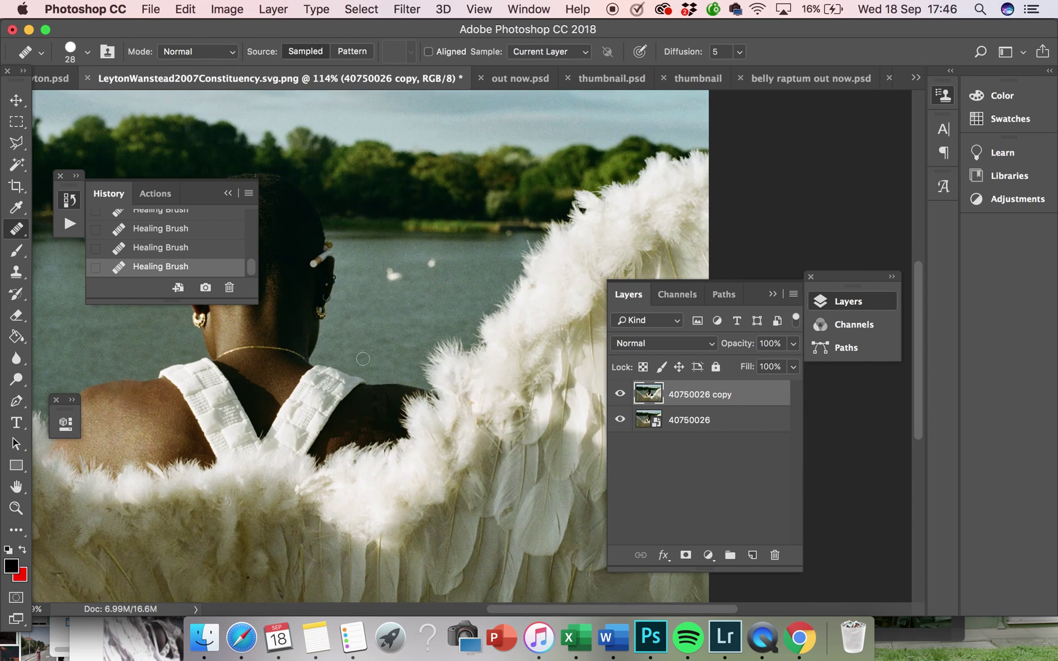
pyautogui.scroll(4, 377, 426)
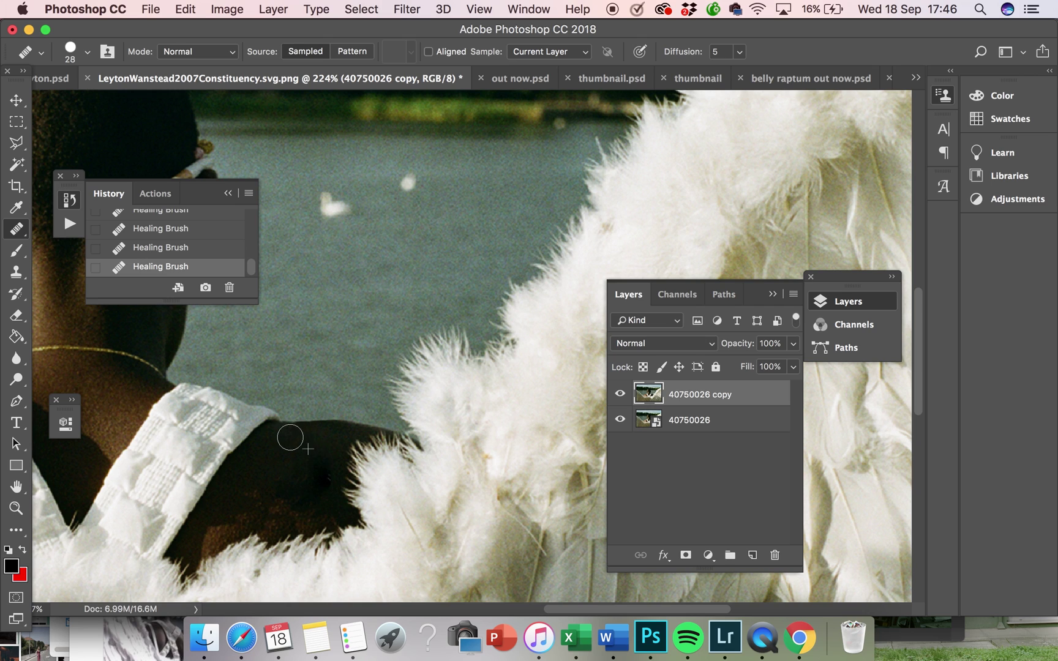
pyautogui.press('super+z')
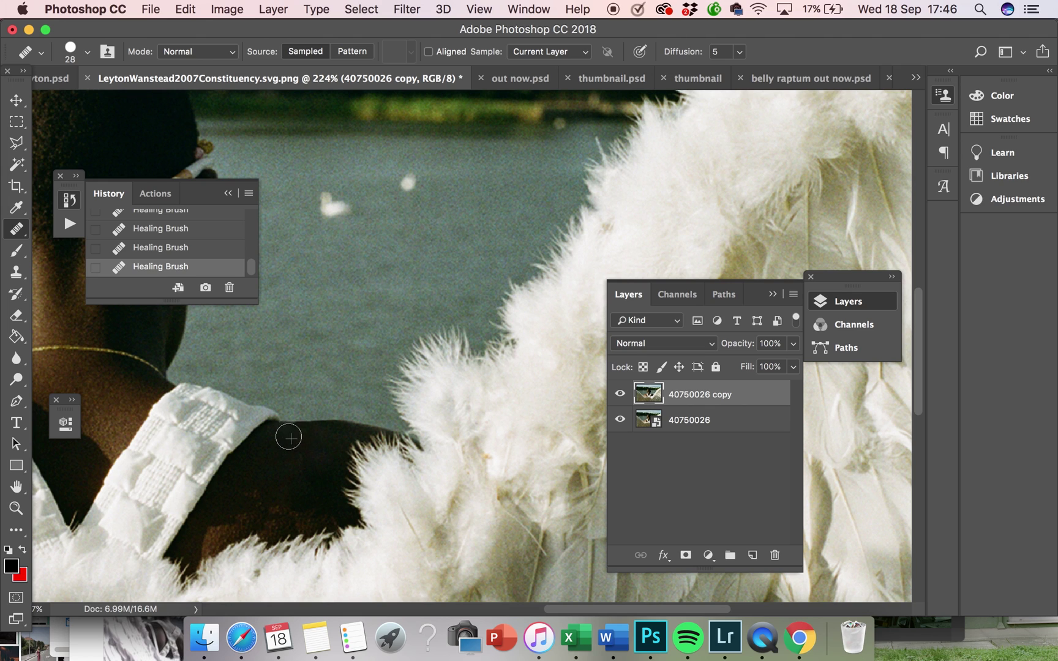
pyautogui.press('super+z')
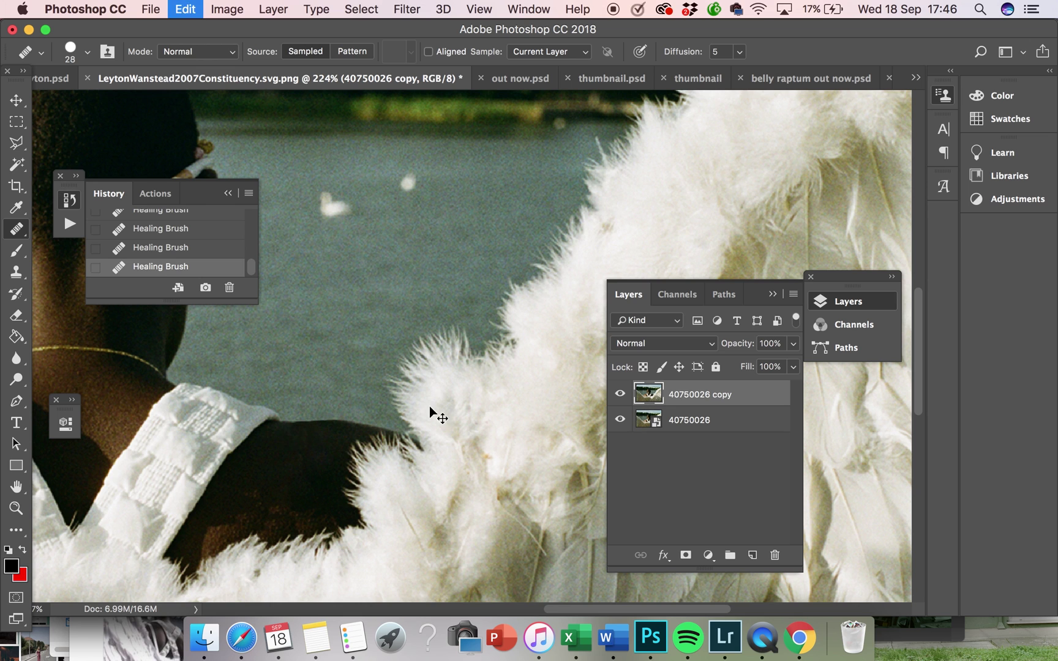
pyautogui.scroll(-10, 333, 436)
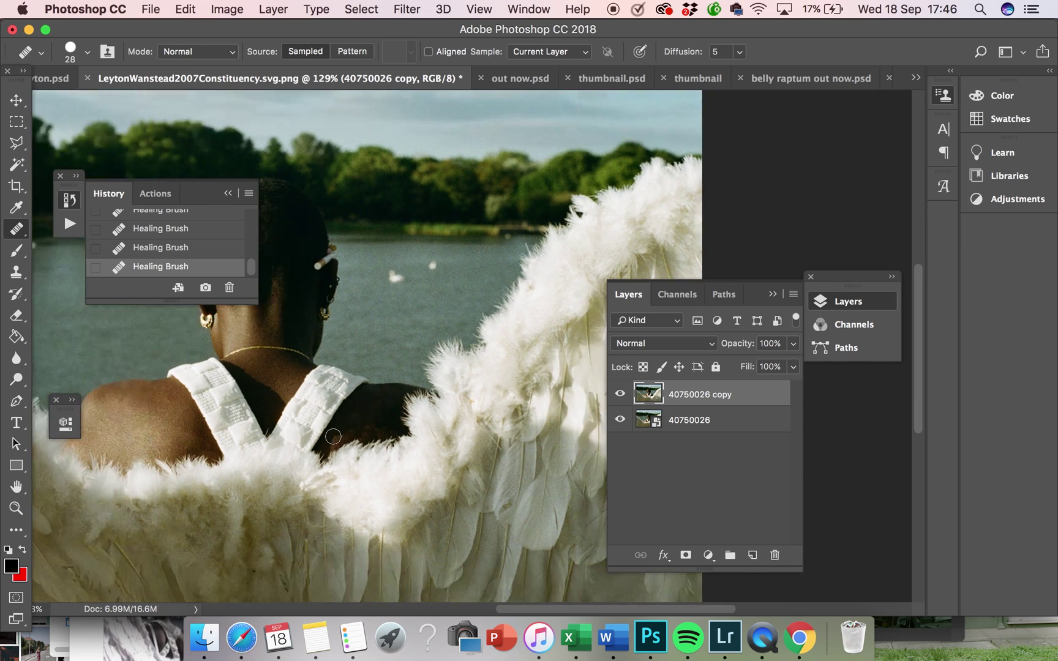